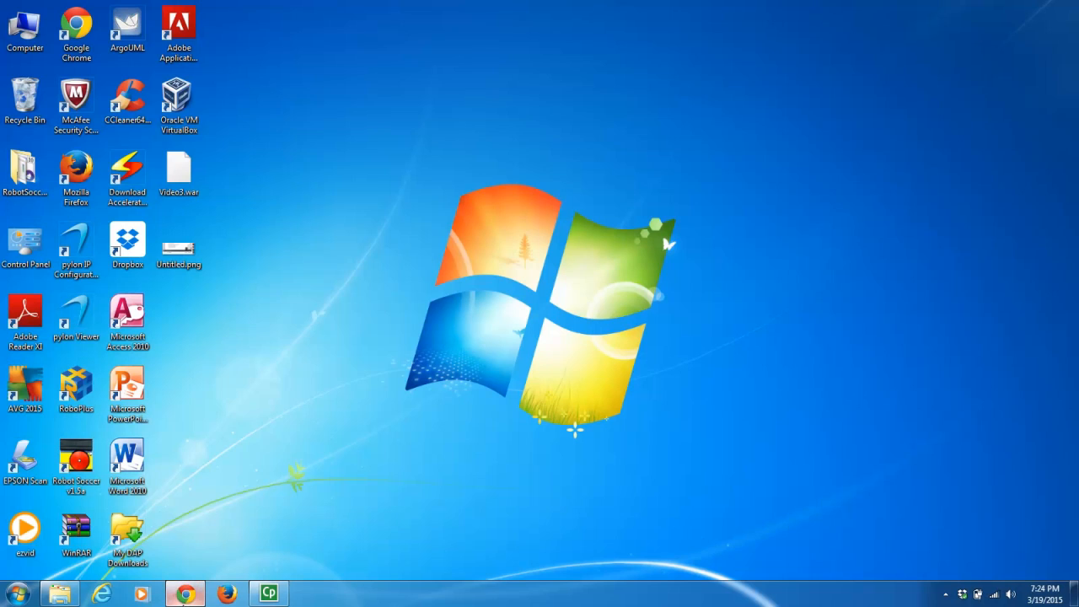
- Launch Google Chrome from the taskbar
left_click(184, 594)
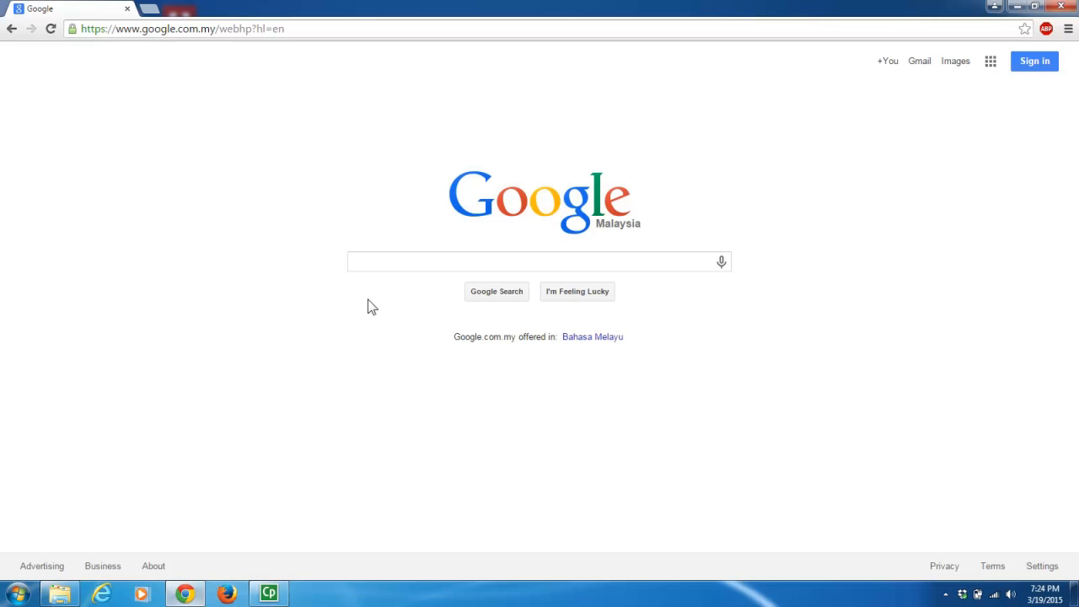
- Search Google for 'vmware' and follow the VMware result's Downloads link
left_click(398, 260)
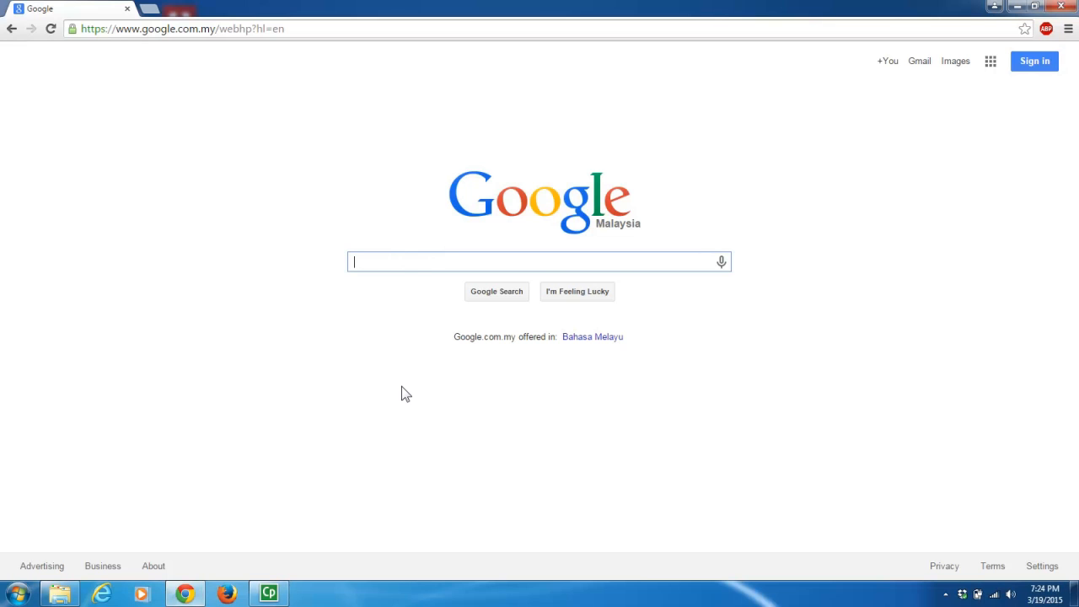
type("v")
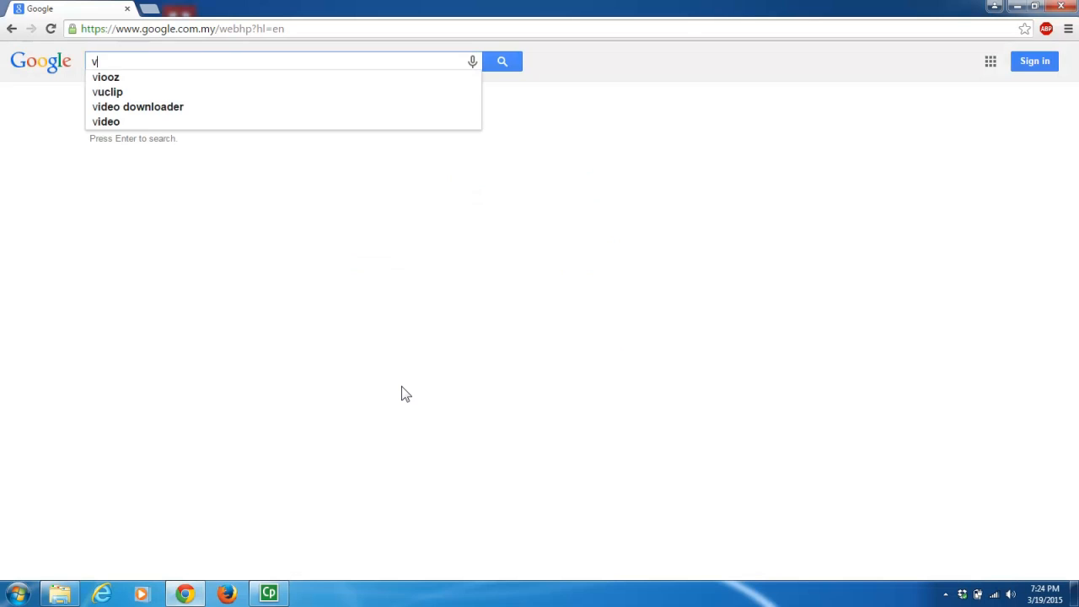
type("mware")
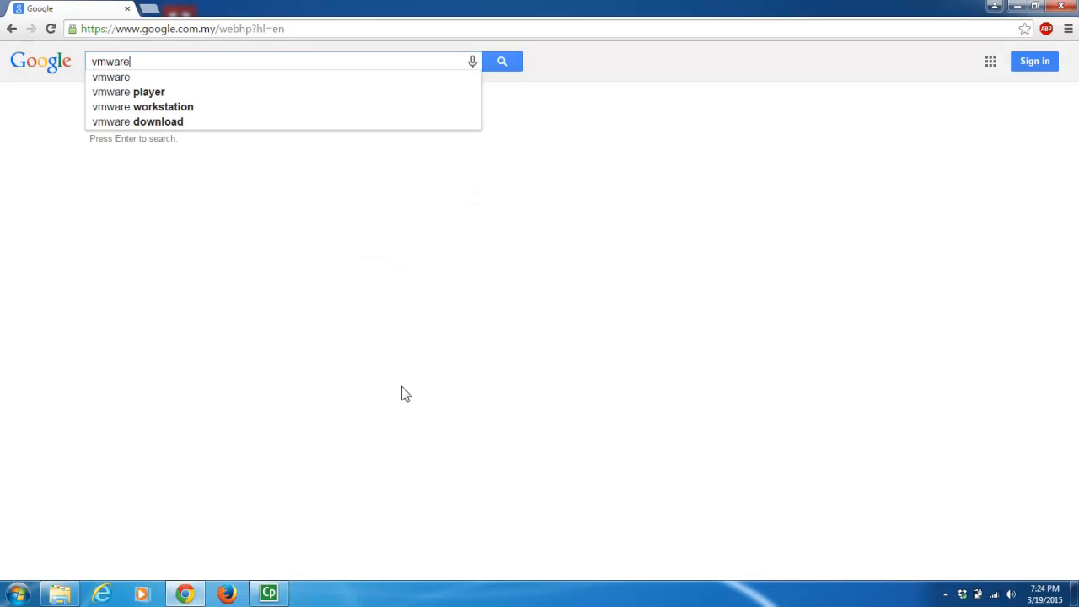
key("Return")
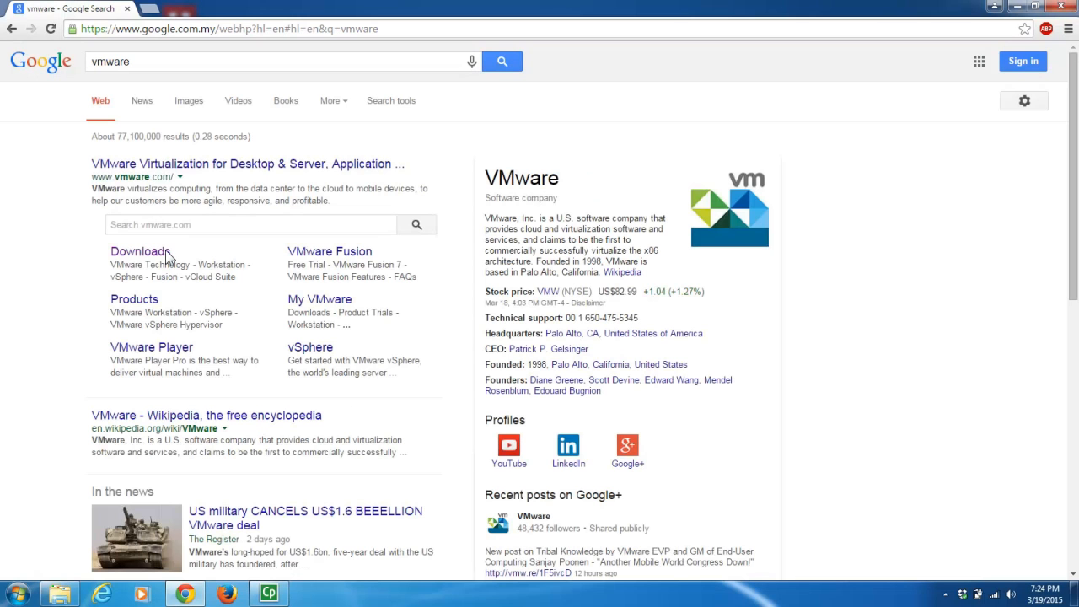
left_click(139, 255)
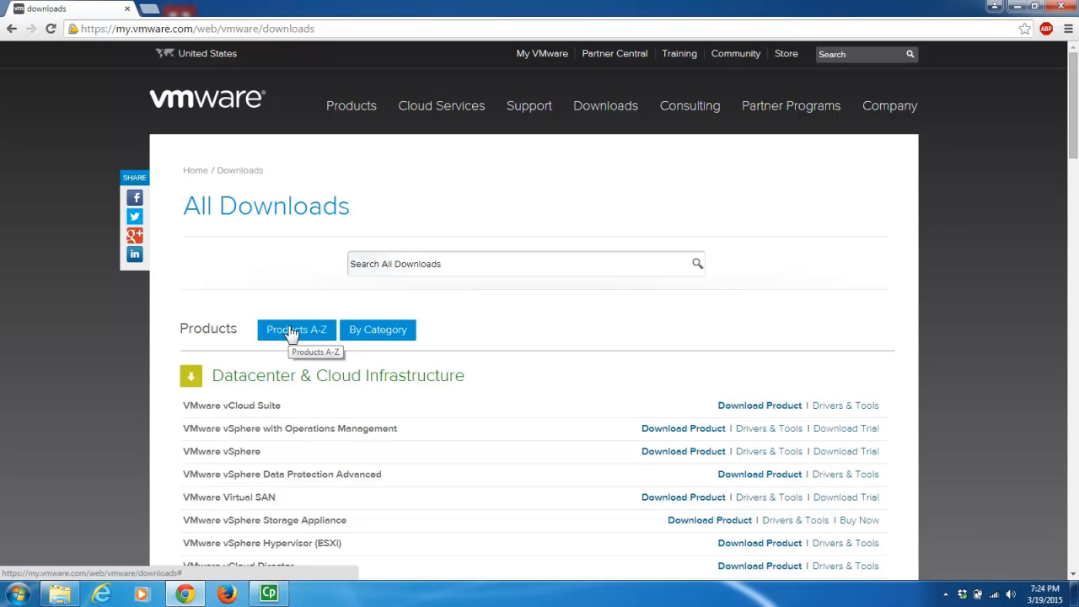
- List products A-Z, scroll to VMware Player, and open its Download Product link
left_click(290, 331)
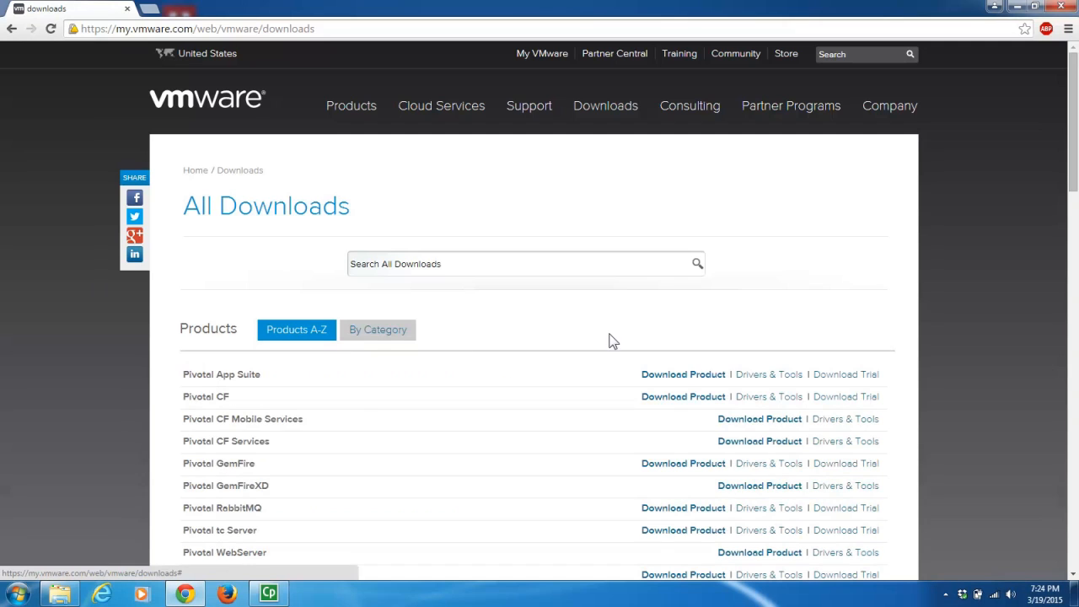
left_click_drag(1075, 150, 1070, 296)
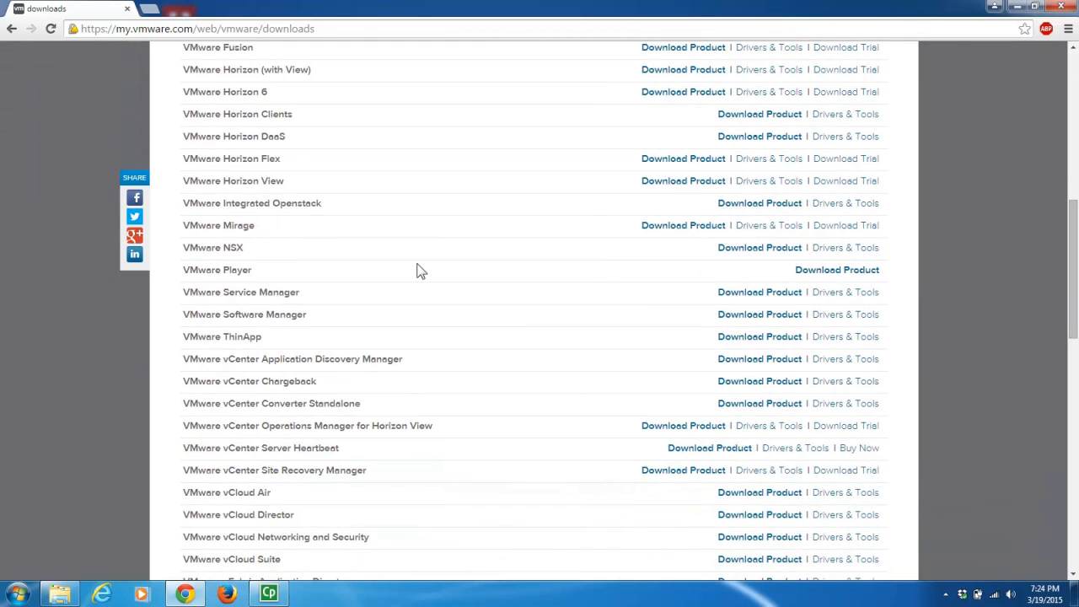
left_click(806, 272)
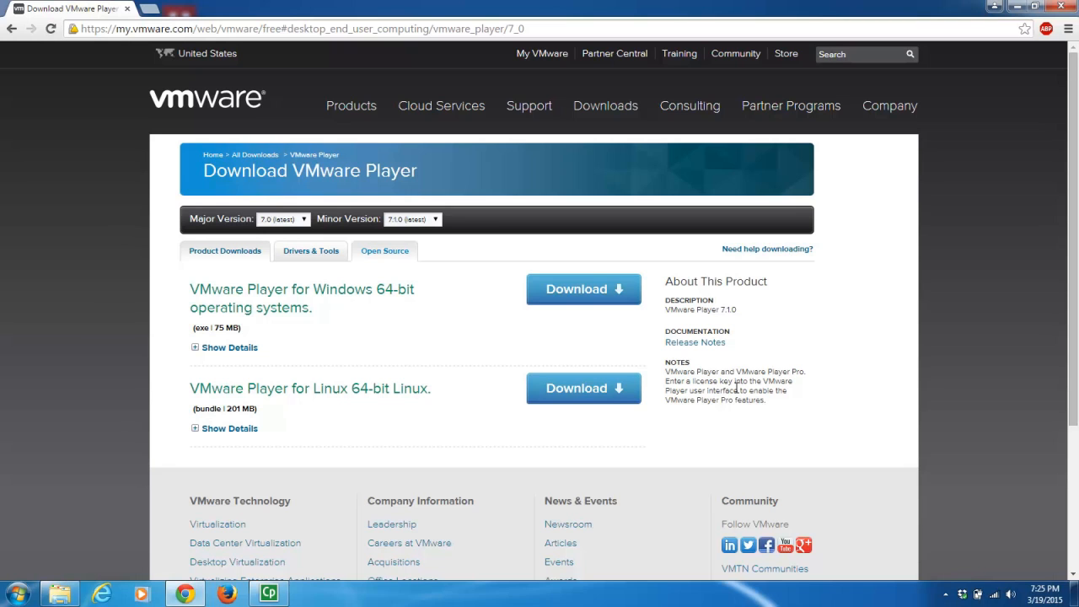
- Select major version 6.0 and download the 94.3 MB VMware Player 6.0.5 Windows installer
left_click(305, 220)
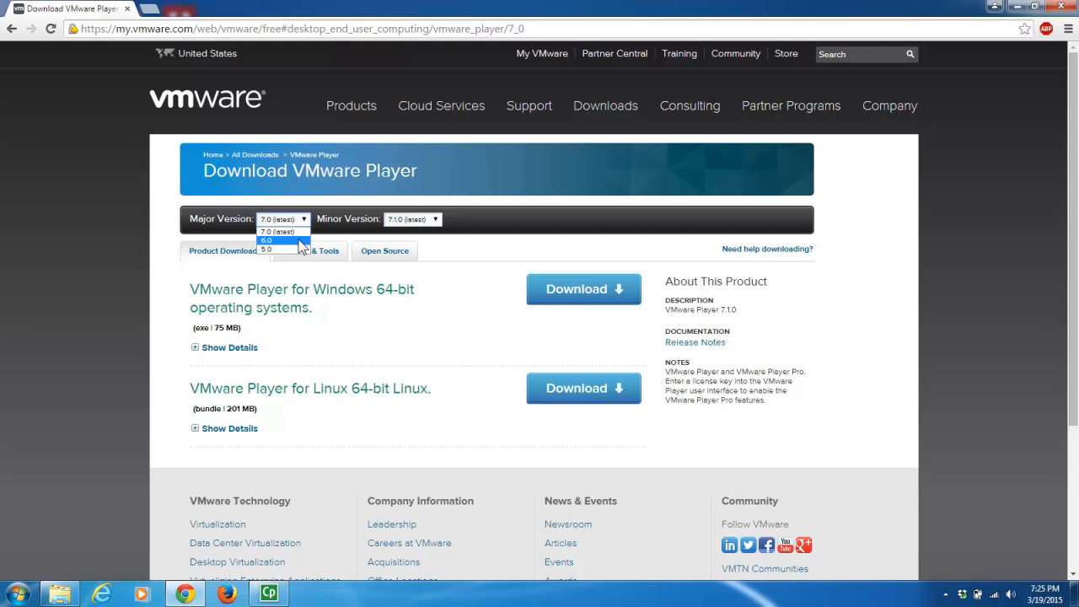
left_click(300, 241)
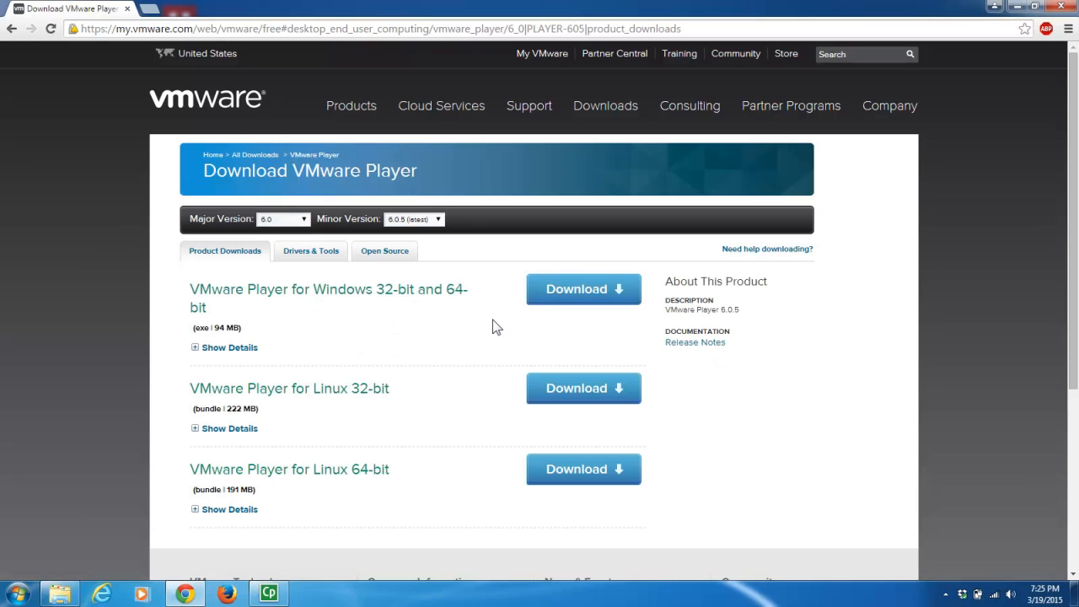
left_click(594, 290)
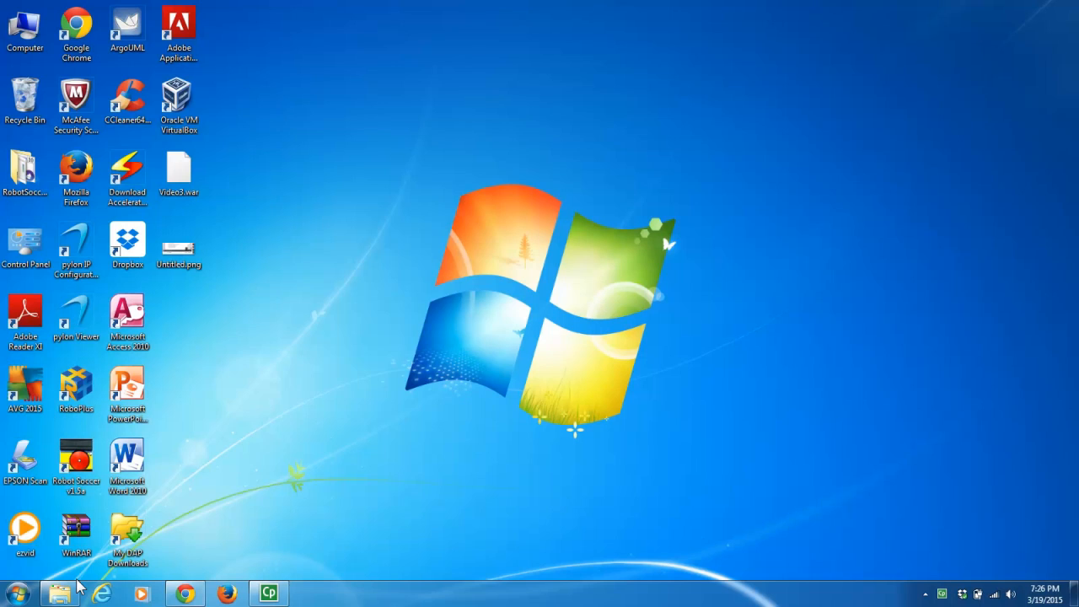
- Browse to H:\TM2223\Self-directed Tutorials\video3extra-VMWare and select VMware-player-6.0.5-2443746.exe
mouse_move(76, 588)
left_click(84, 518)
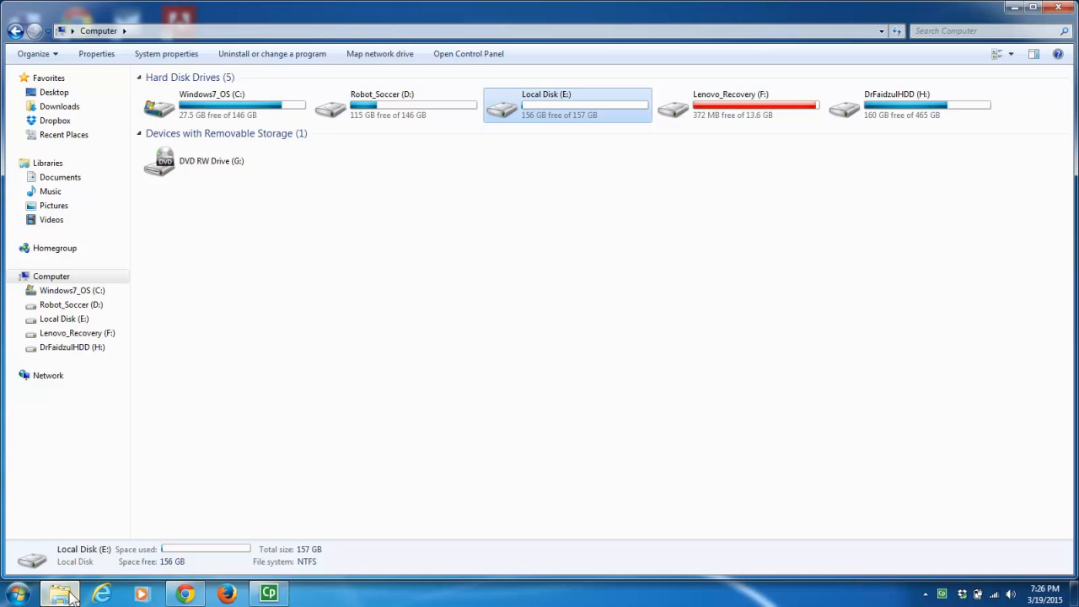
left_click(97, 352)
double_click(164, 106)
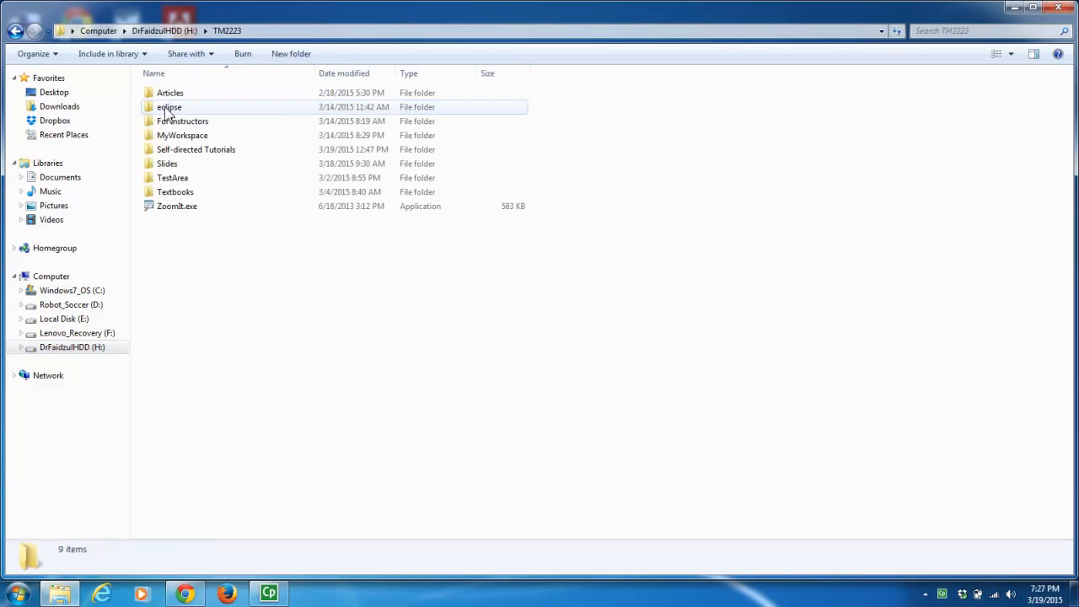
double_click(202, 151)
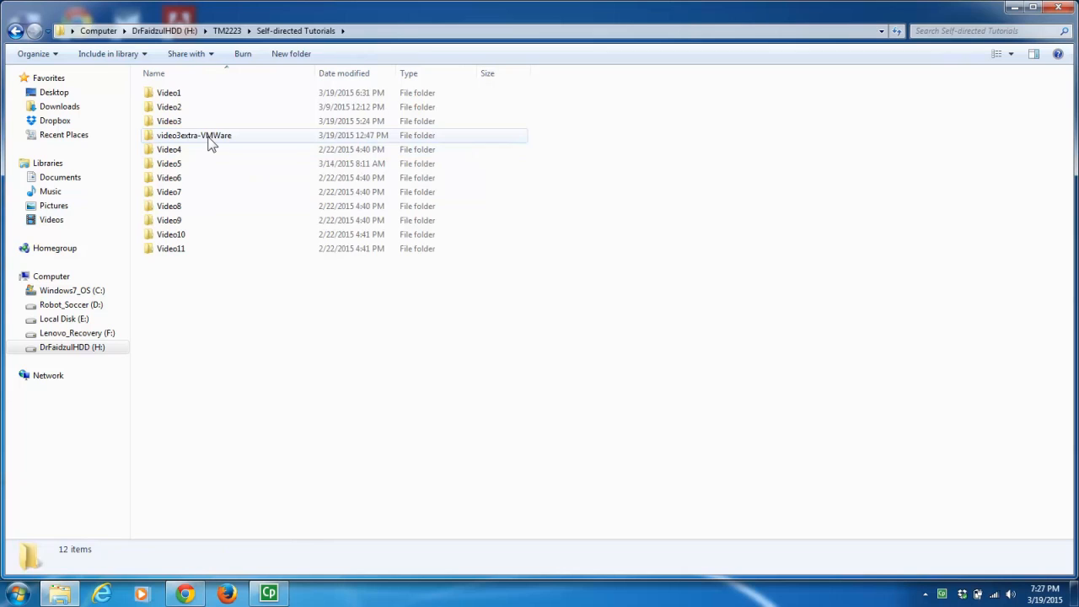
double_click(209, 138)
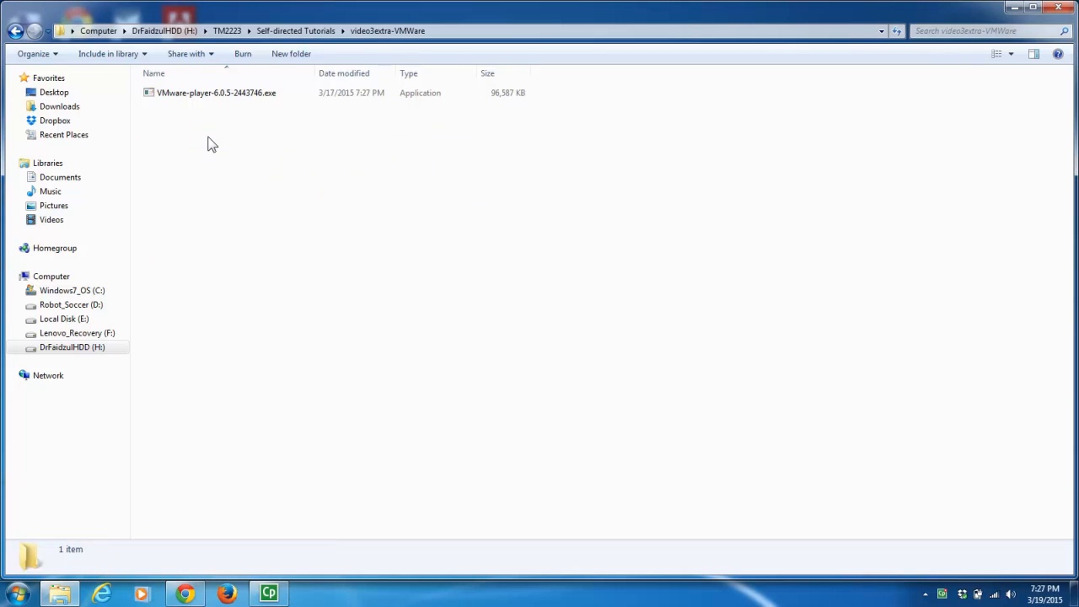
left_click(238, 95)
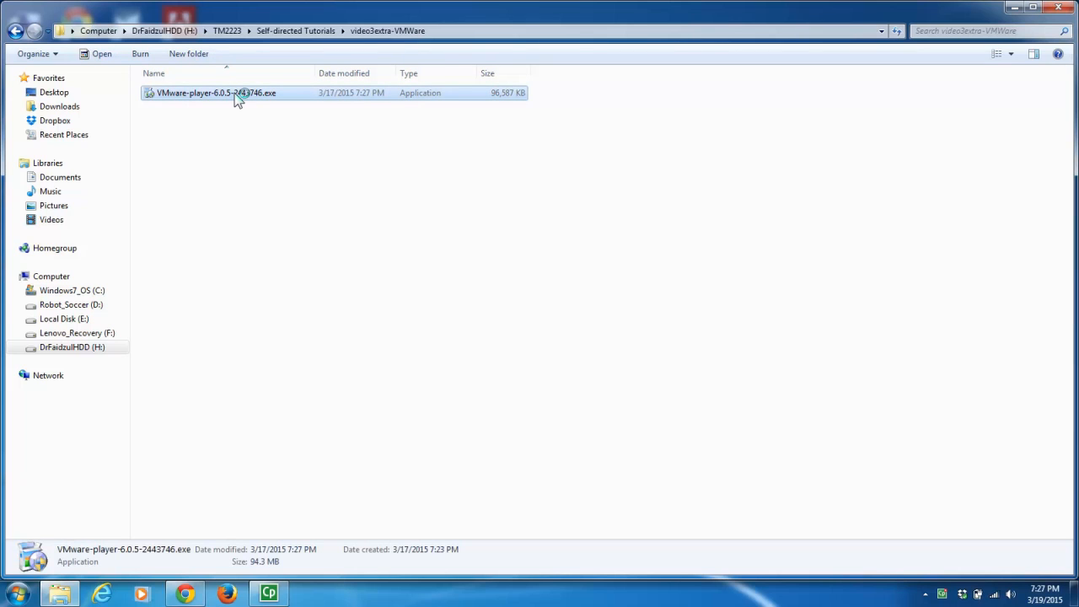
- Run the VMware Player installer, accept the licence, and keep the default install folder
double_click(238, 94)
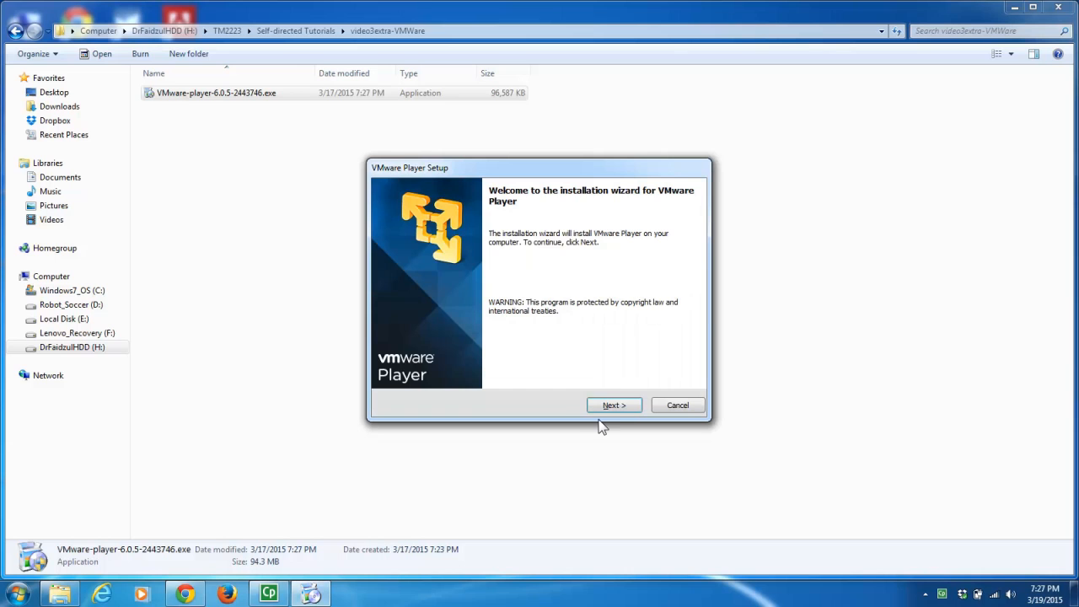
left_click(613, 406)
left_click(445, 362)
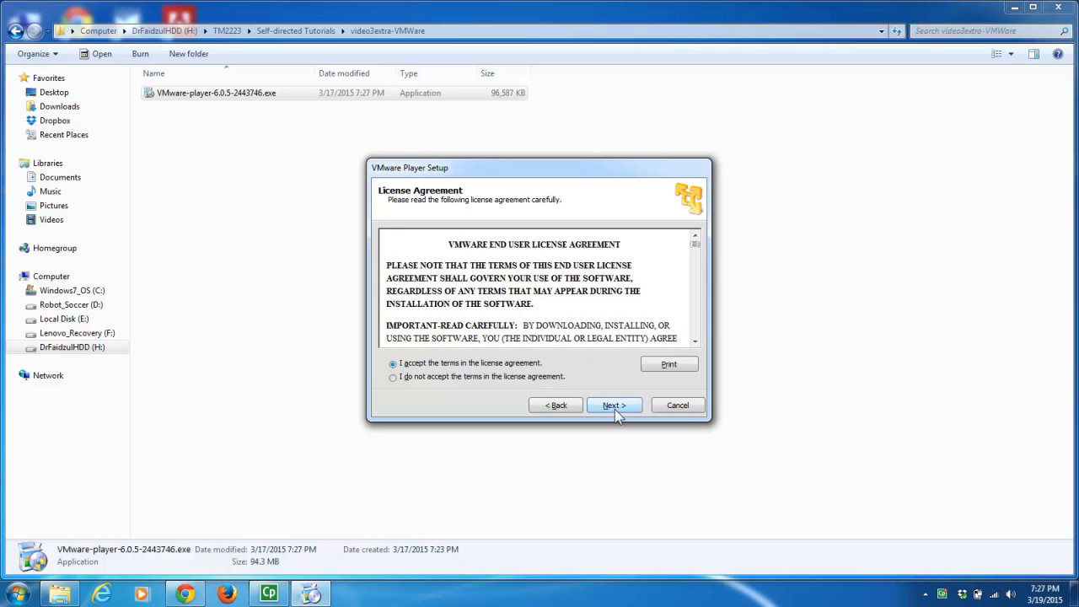
left_click(615, 406)
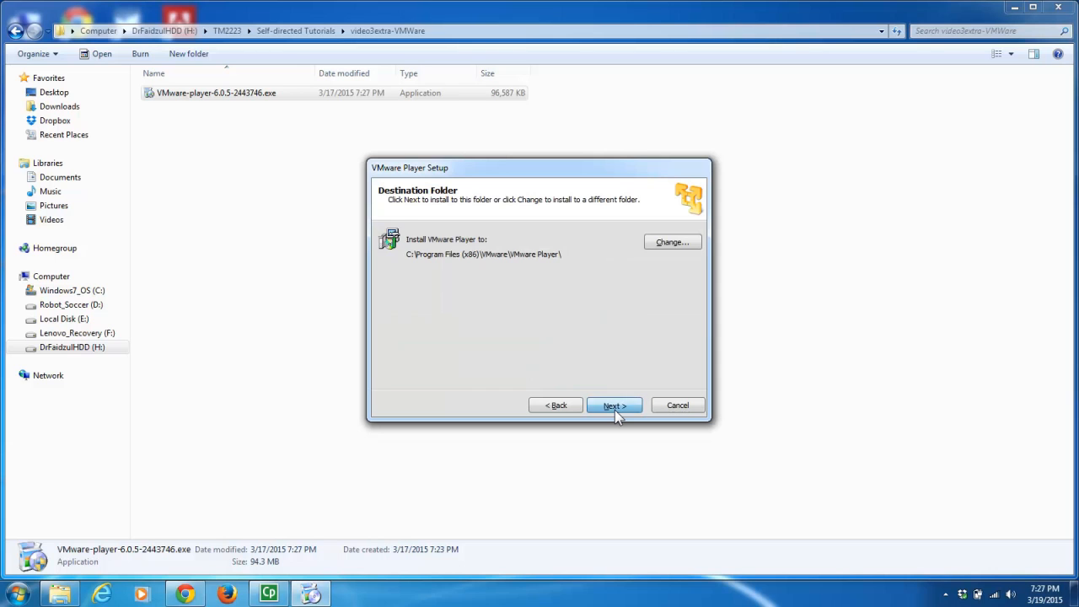
left_click(614, 408)
- Disable startup update checks and usage statistics, keep both shortcuts, and install
left_click(394, 242)
left_click(623, 410)
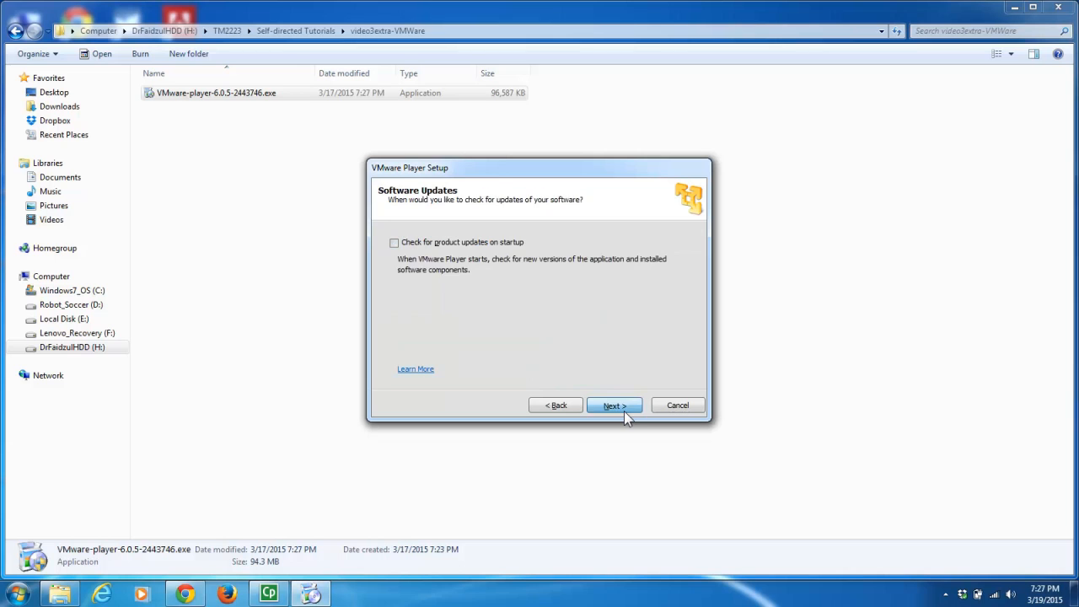
left_click(392, 245)
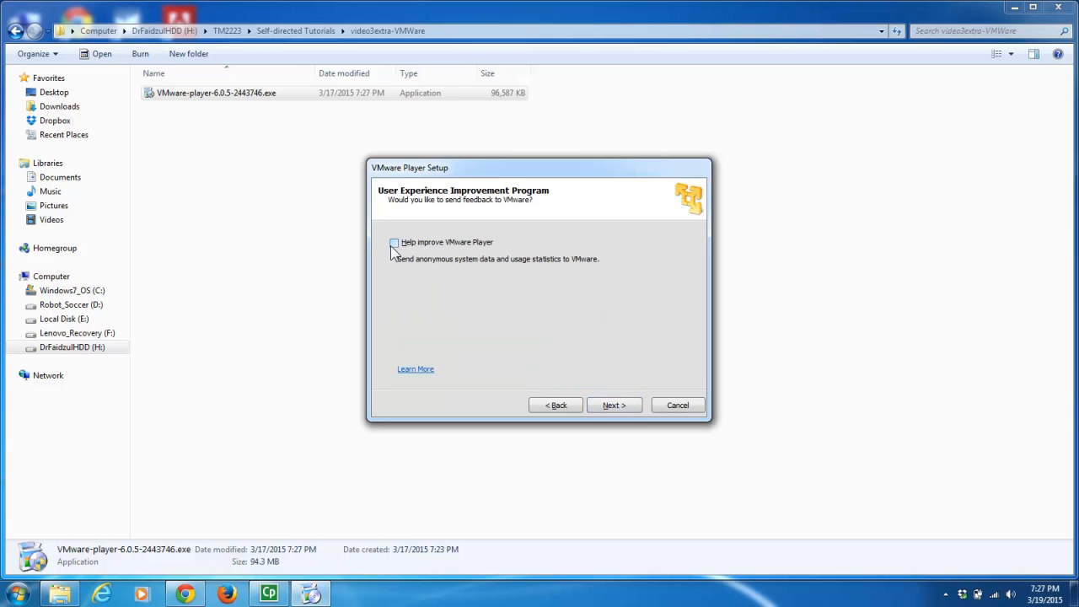
left_click(626, 410)
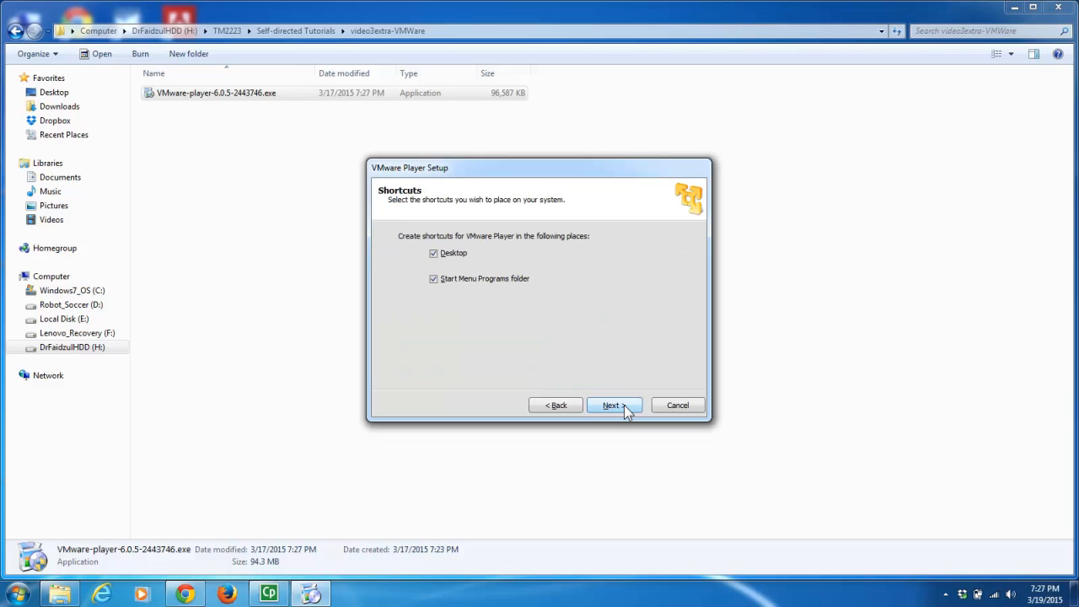
left_click(621, 408)
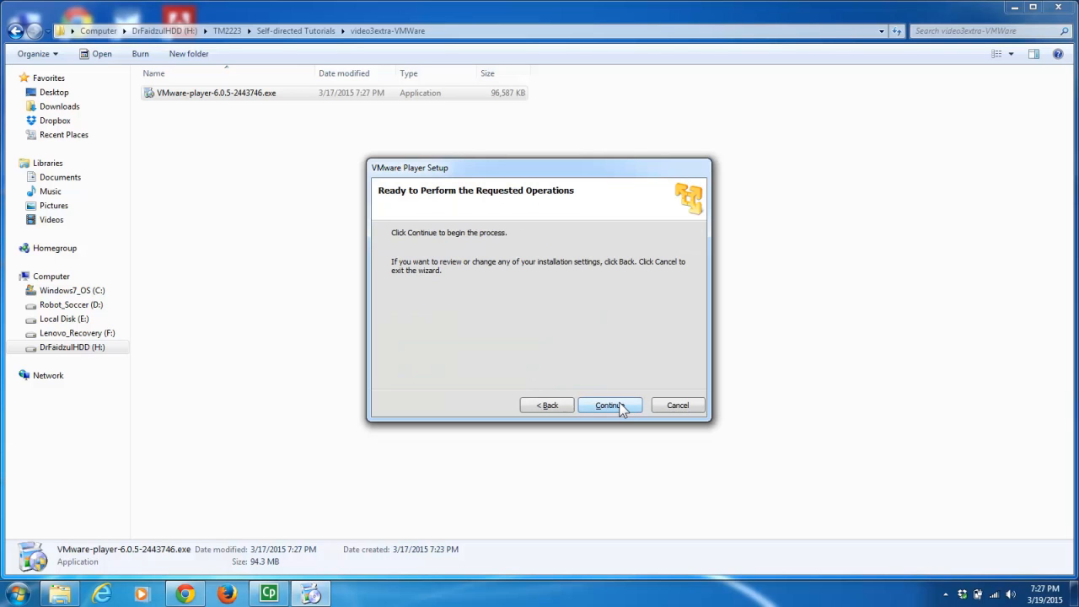
left_click(621, 407)
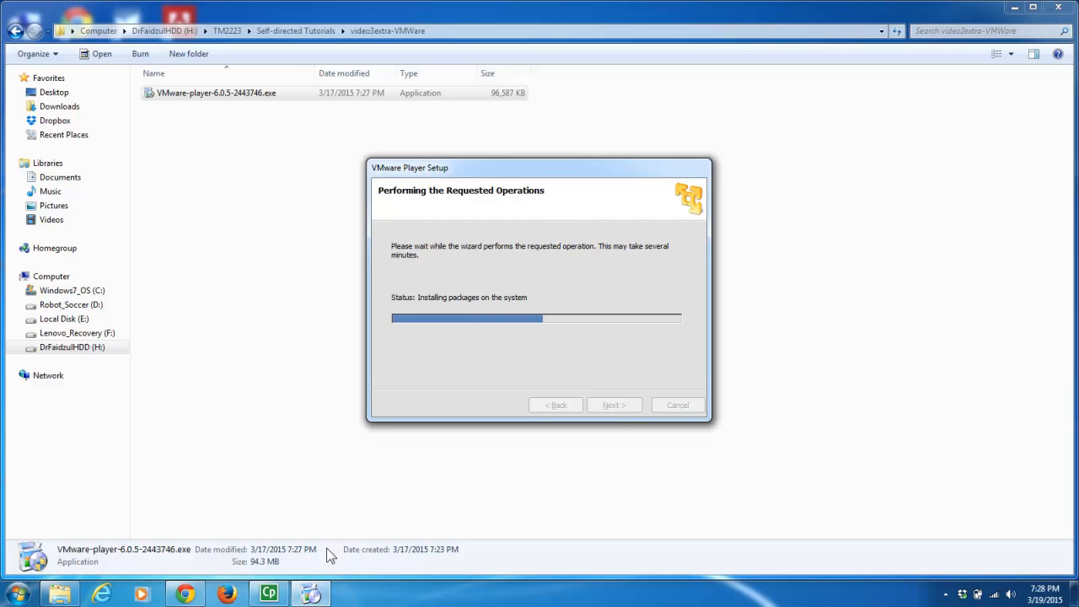
mouse_move(266, 602)
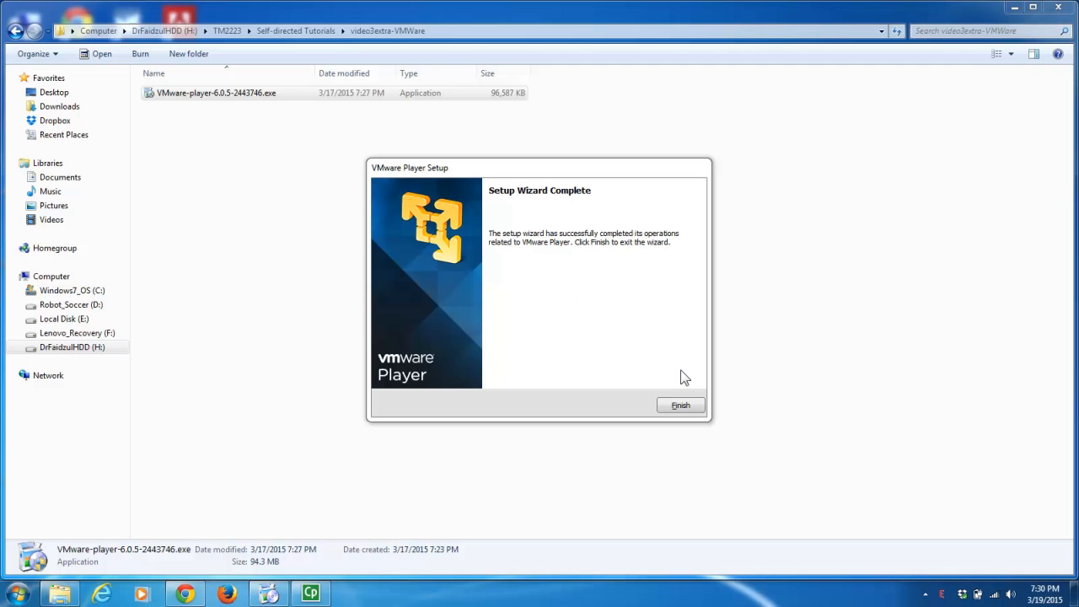
- Finish the setup wizard, start VMware Player from the Start menu, and maximize it
left_click(685, 406)
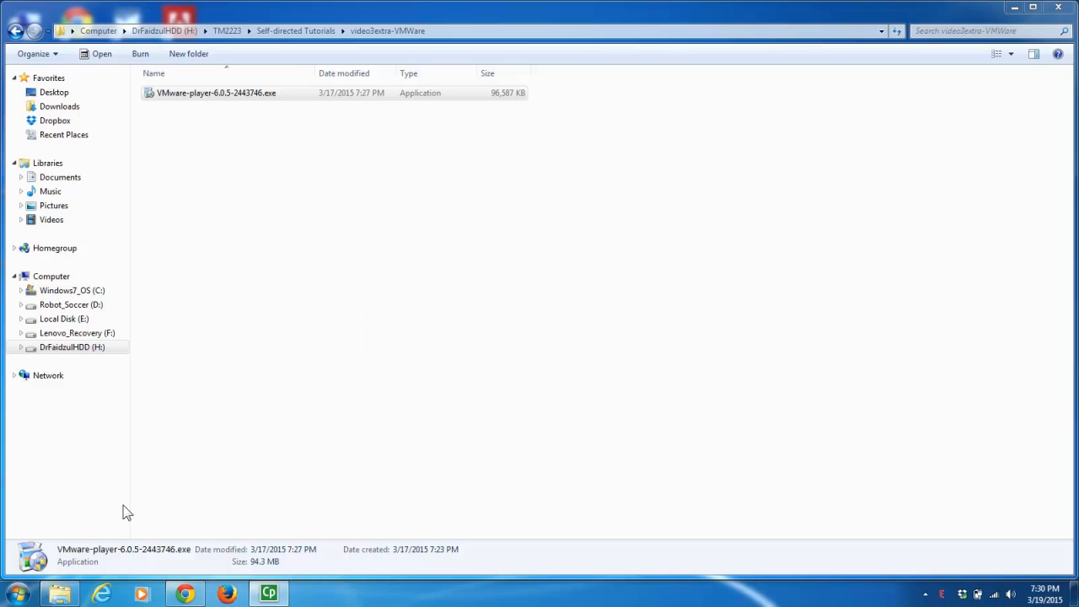
left_click(19, 593)
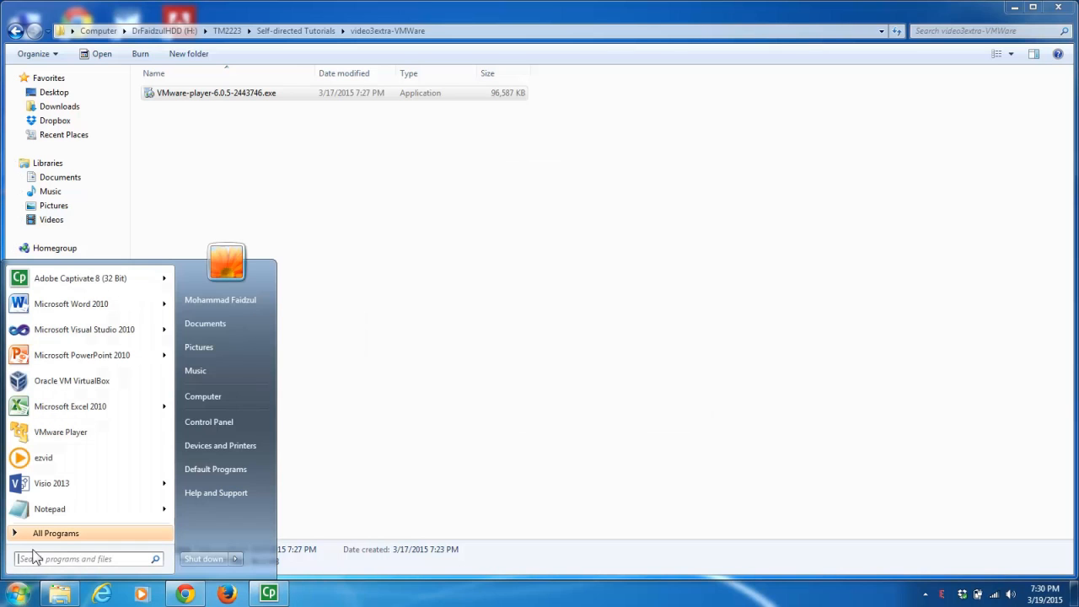
left_click(61, 432)
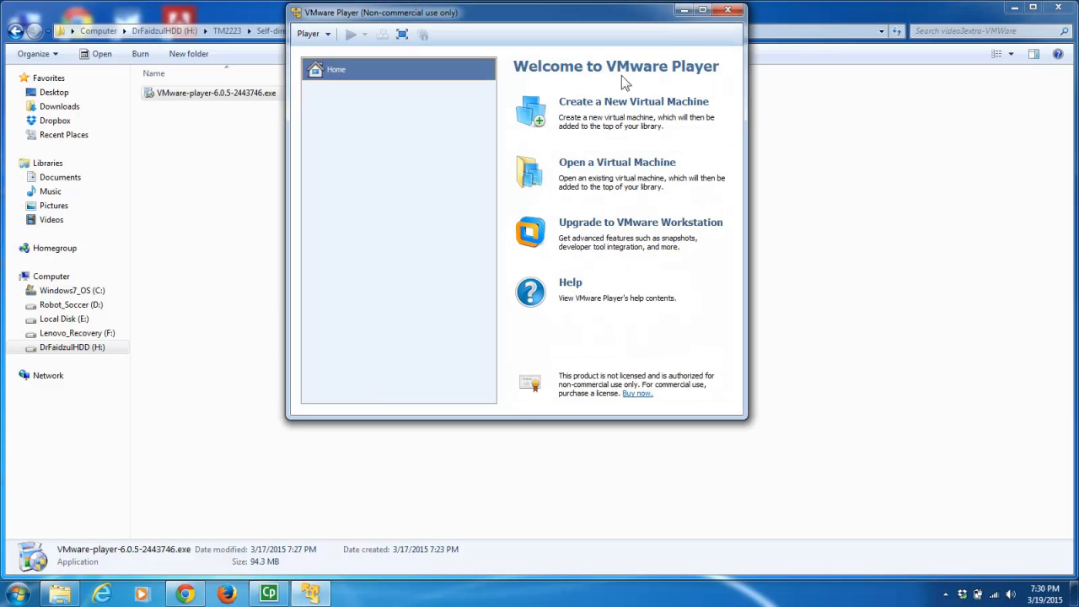
left_click(705, 11)
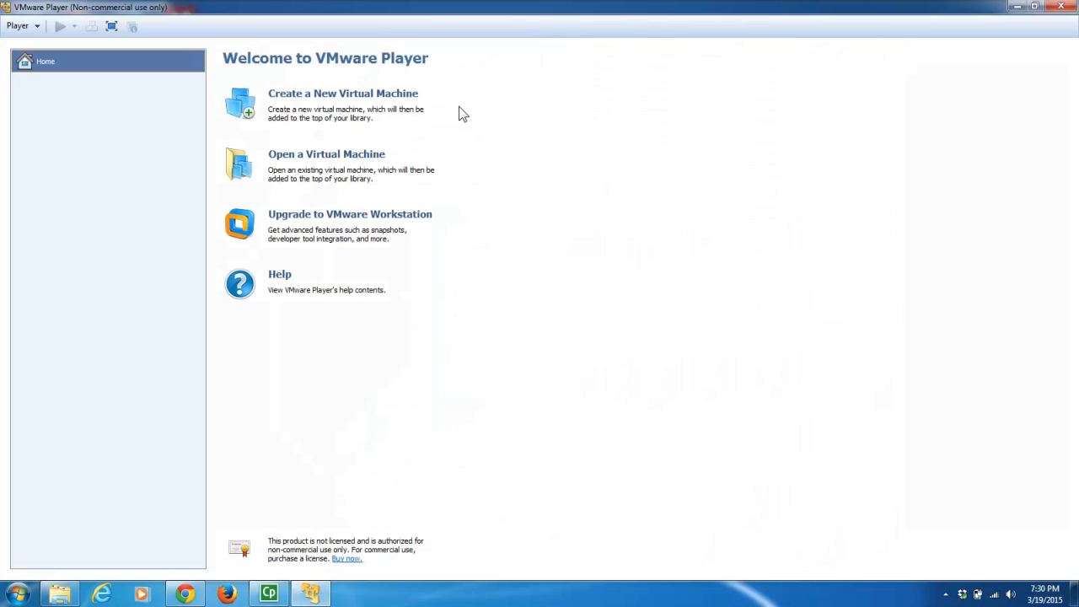
- Create a new virtual machine from the Win_7_32Bit.iso installer disc image and continue
left_click(312, 95)
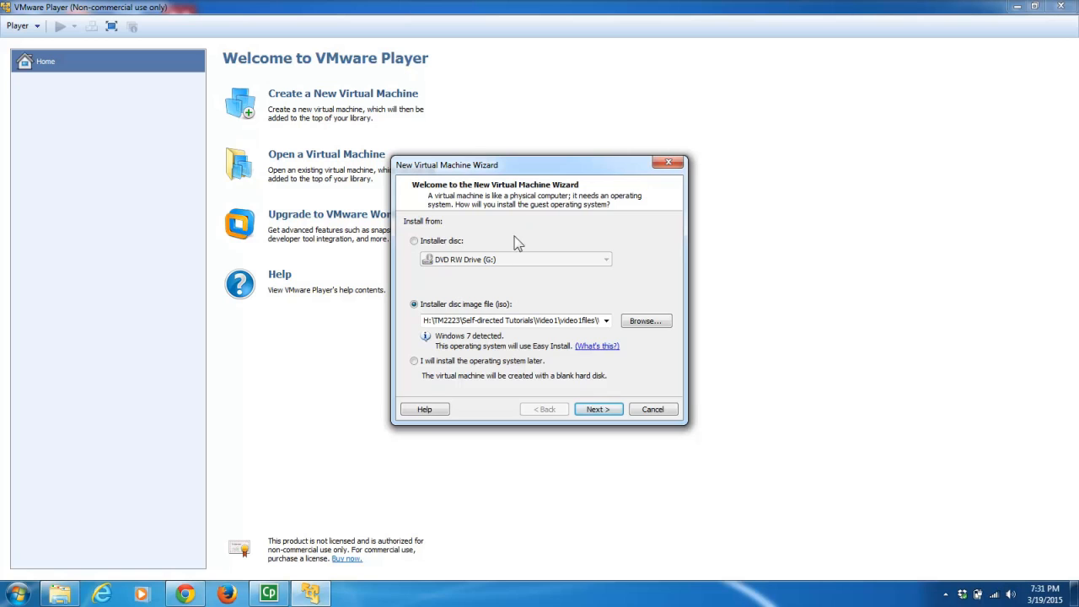
left_click(422, 241)
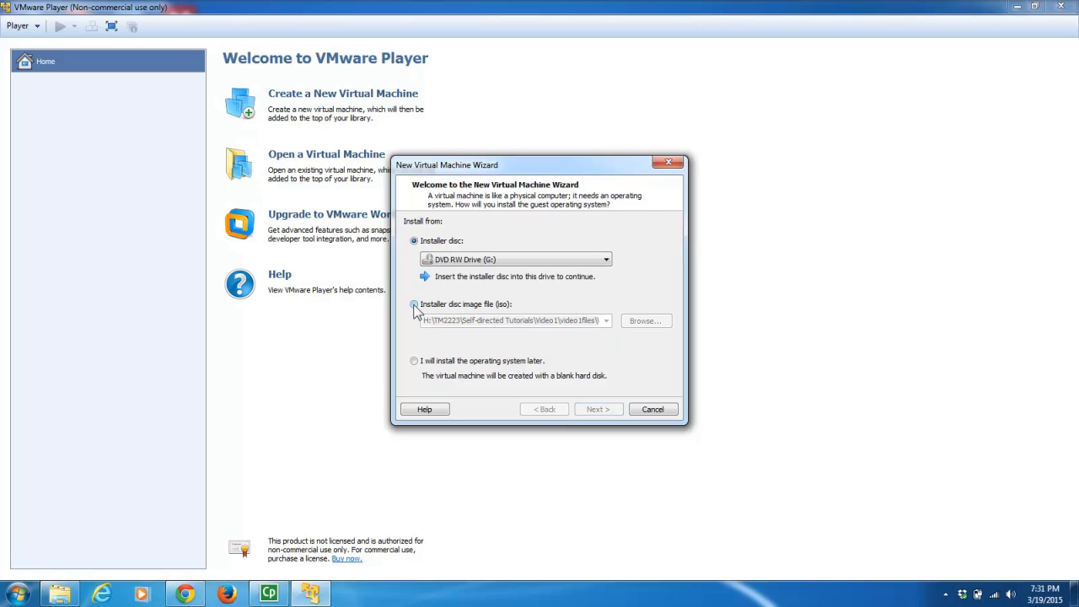
left_click(414, 305)
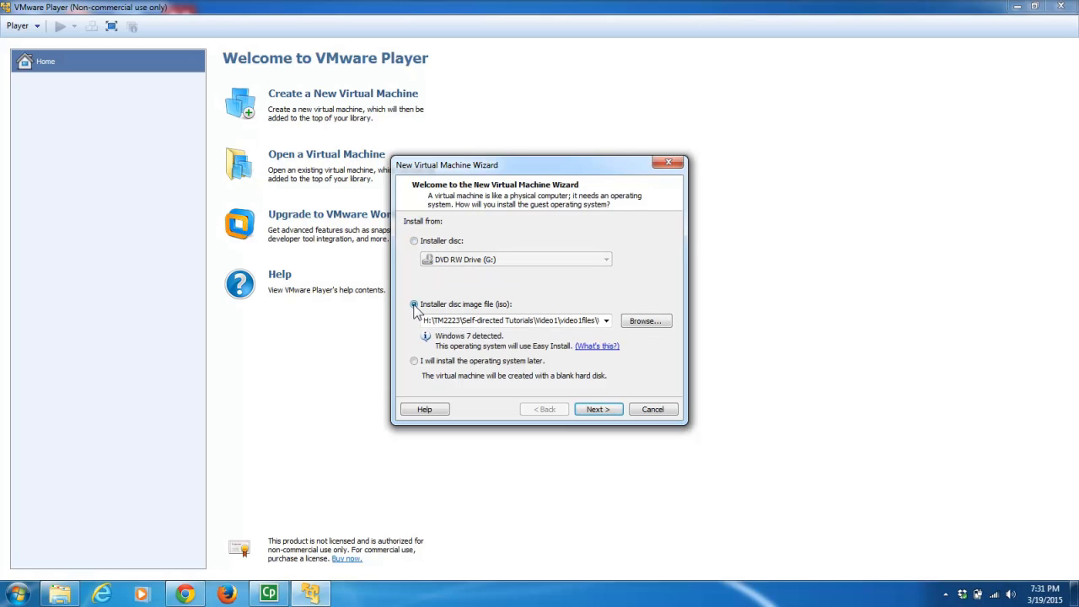
left_click(642, 322)
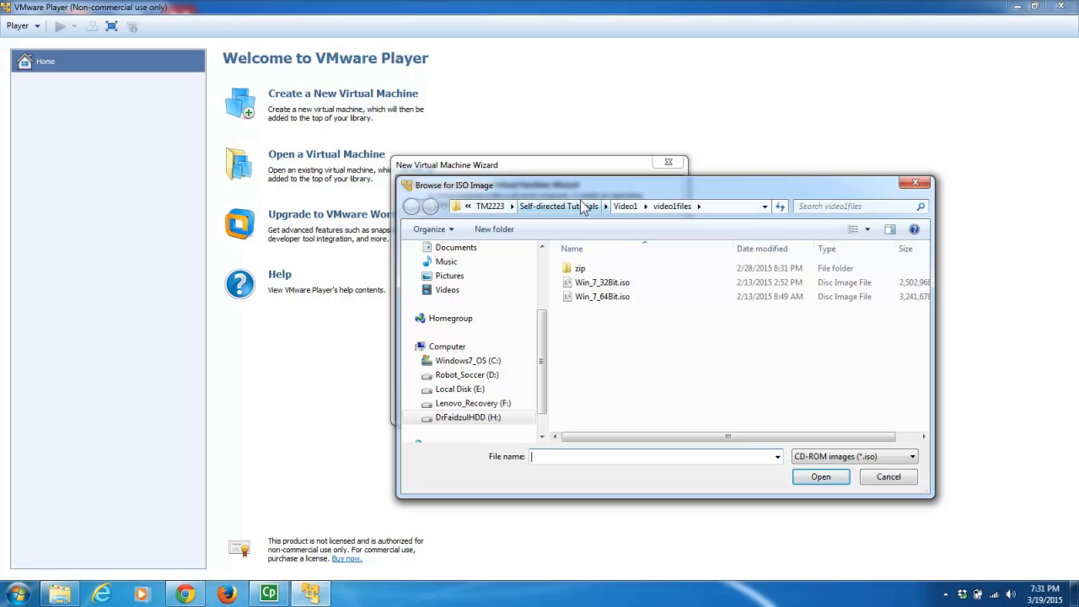
left_click(582, 285)
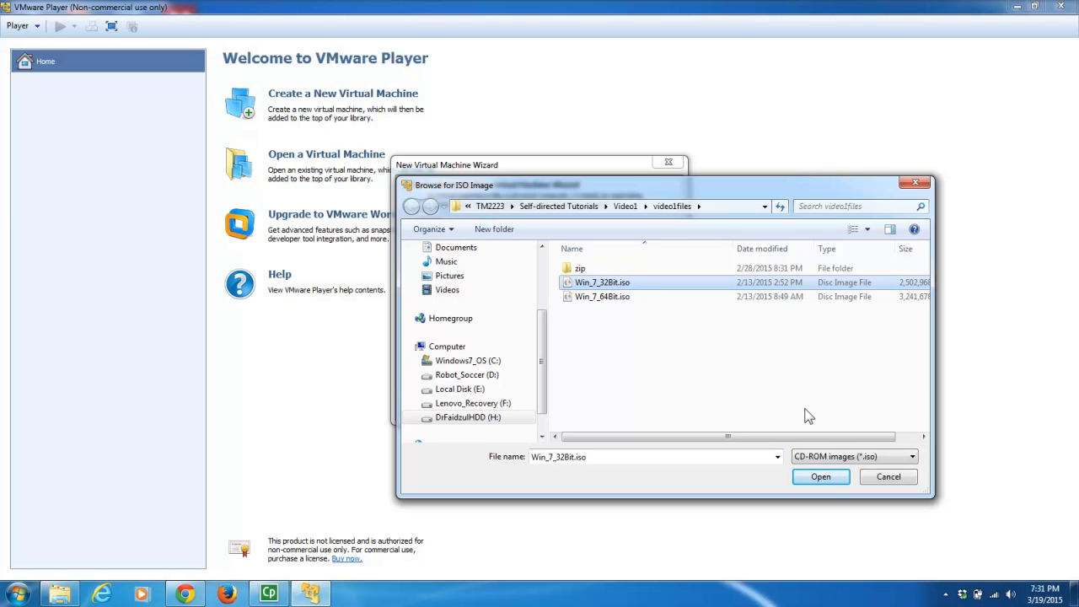
left_click(820, 477)
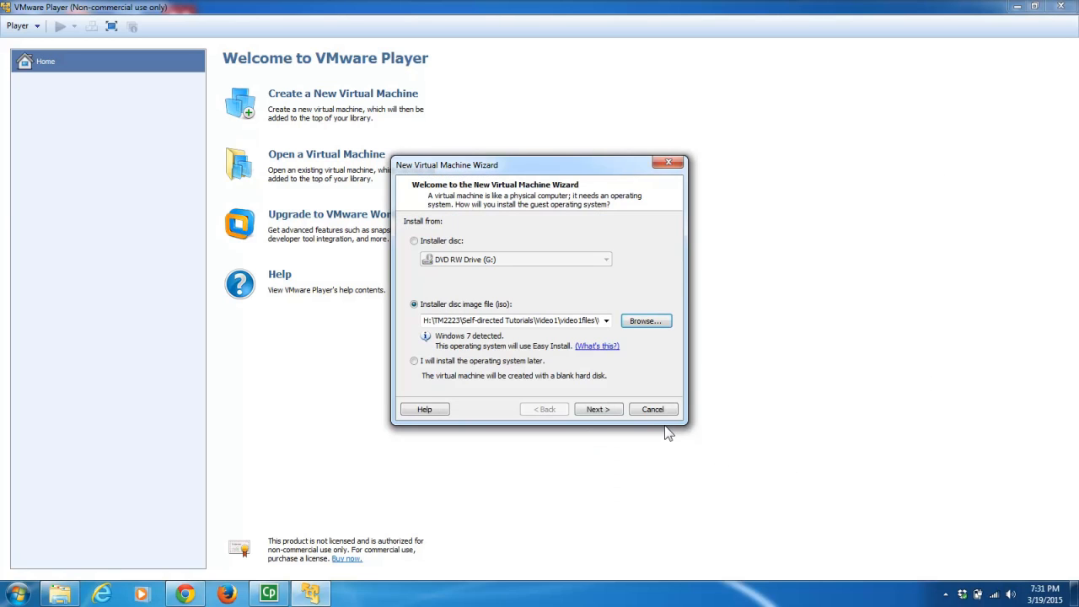
left_click(597, 408)
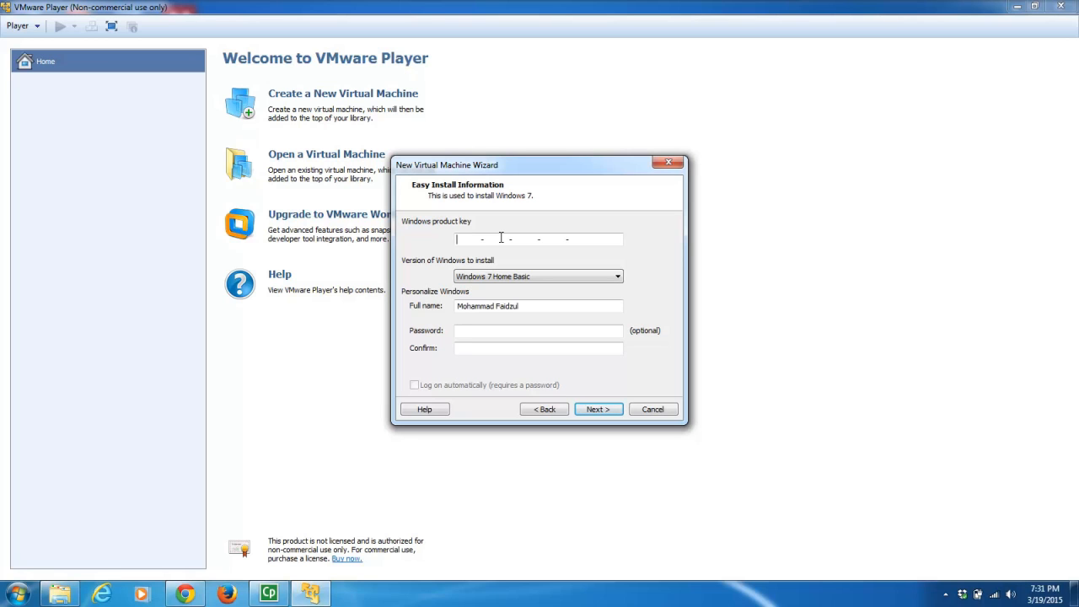
- Choose Windows 7 Ultimate as the version and continue with no product key
left_click(486, 278)
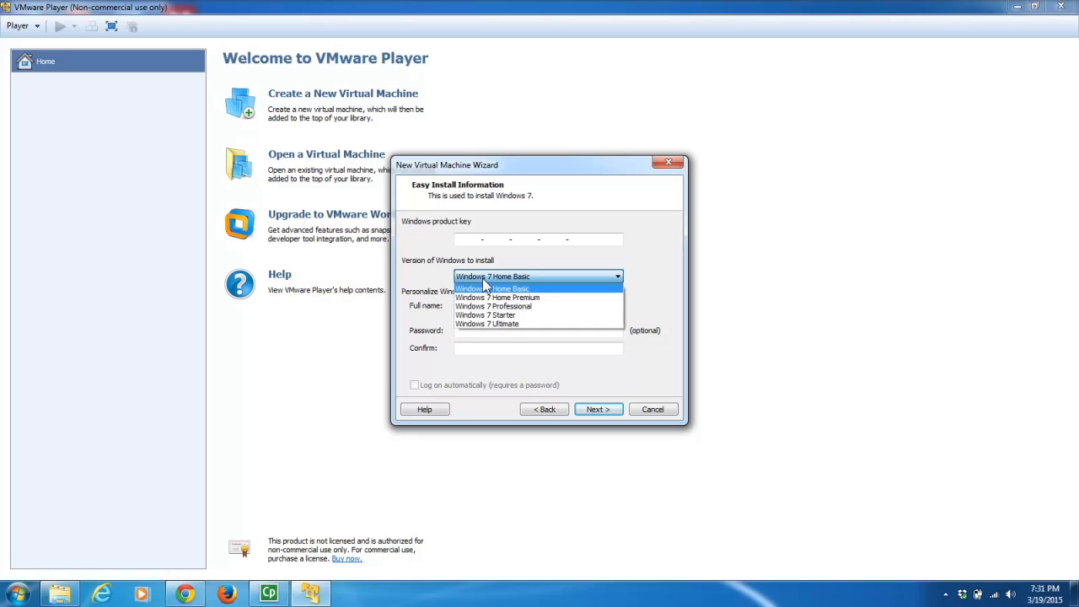
left_click(515, 323)
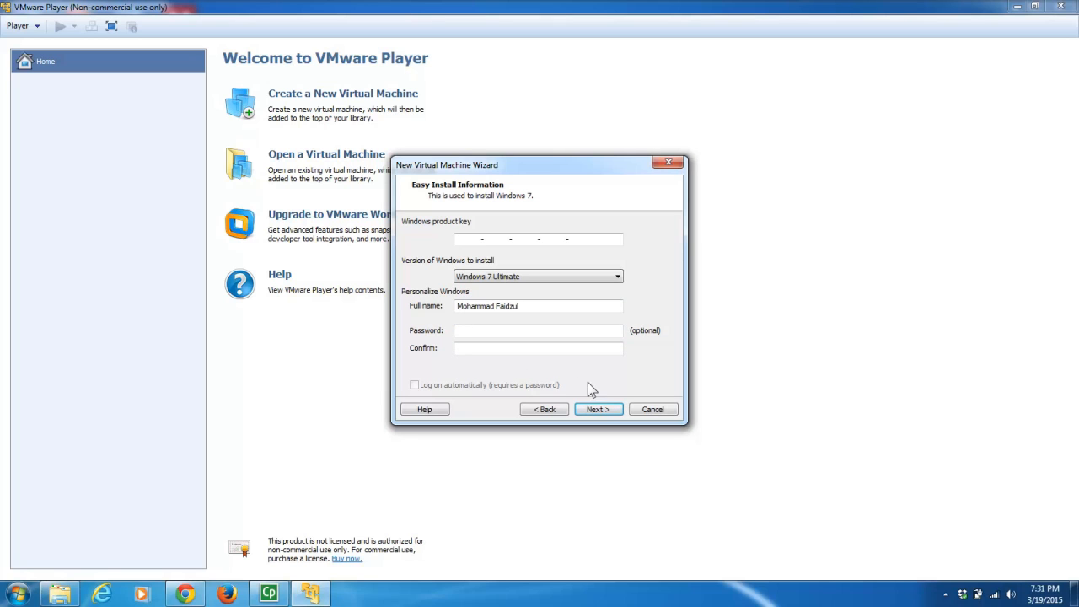
left_click(599, 409)
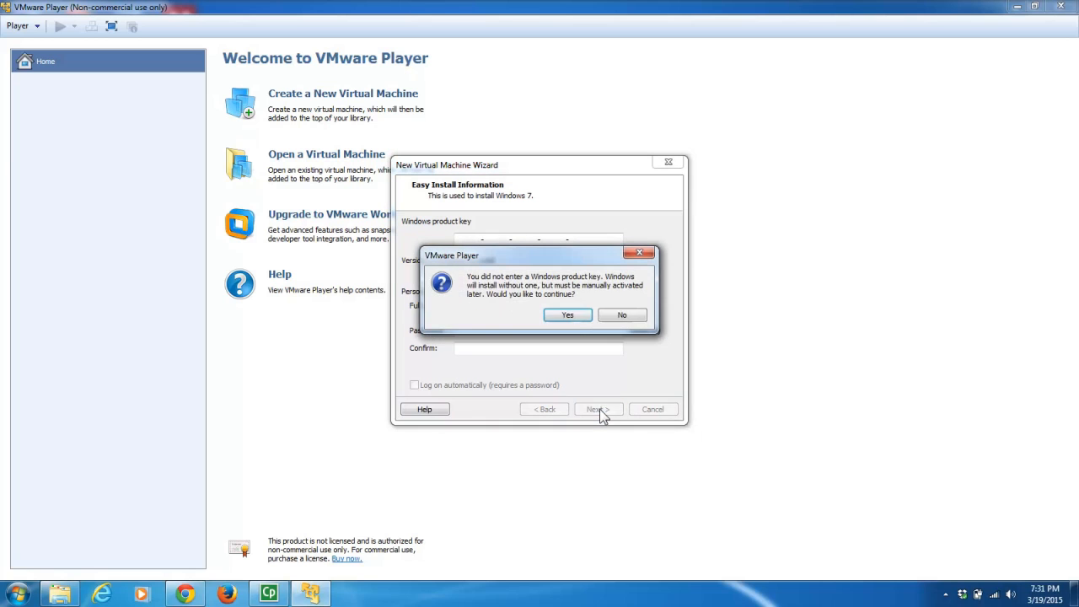
- Accept the missing product-key warning, name the VM MyServer, and continue
left_click(568, 315)
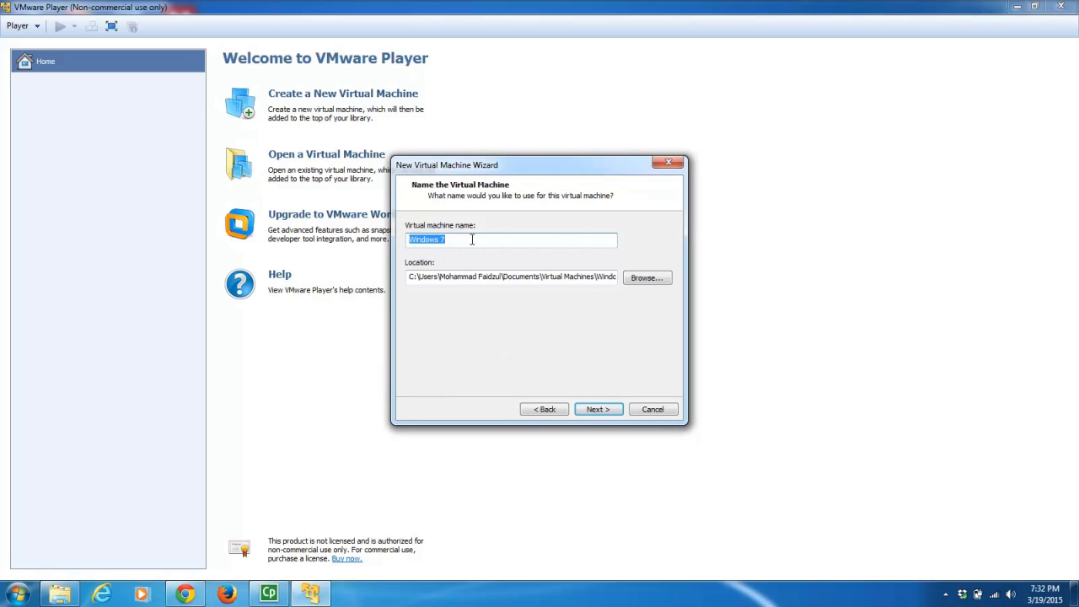
type("MyServer")
left_click(594, 279)
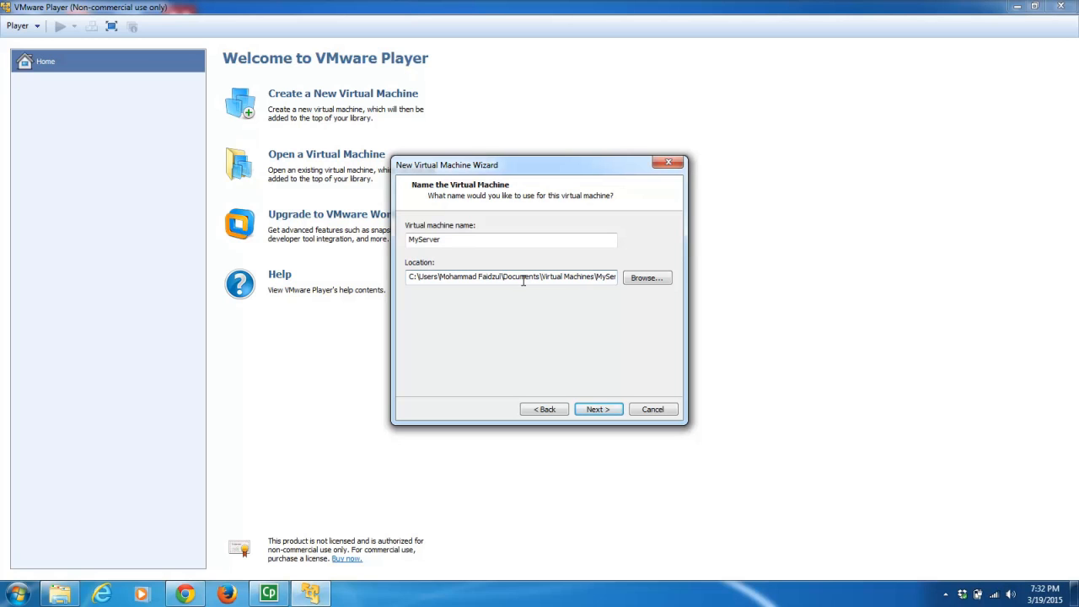
left_click(600, 410)
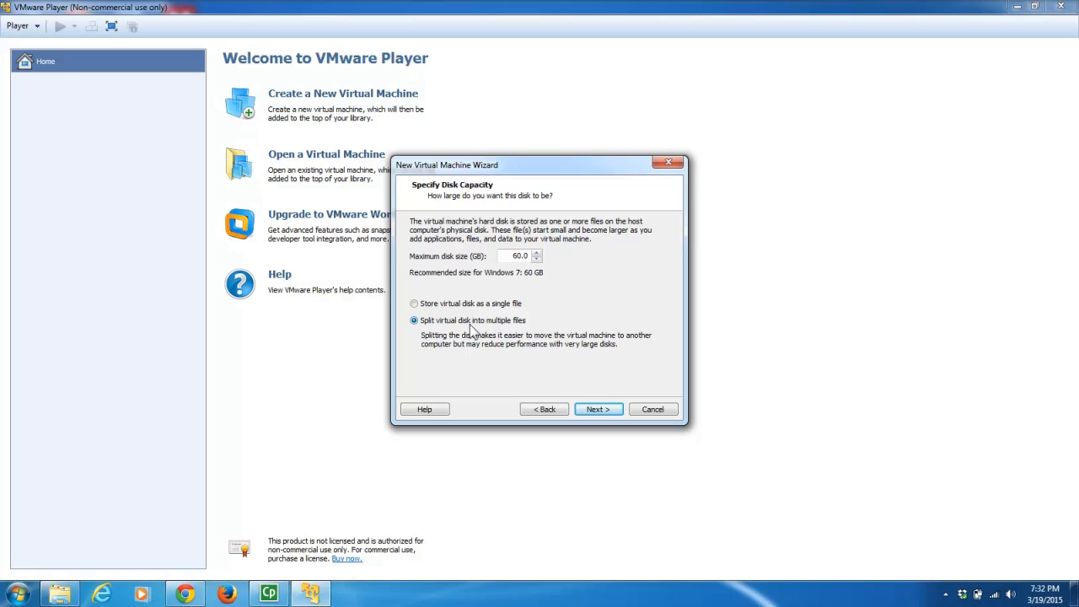
- Keep the 60 GB split virtual disk and continue to the Ready to Create summary
left_click(612, 412)
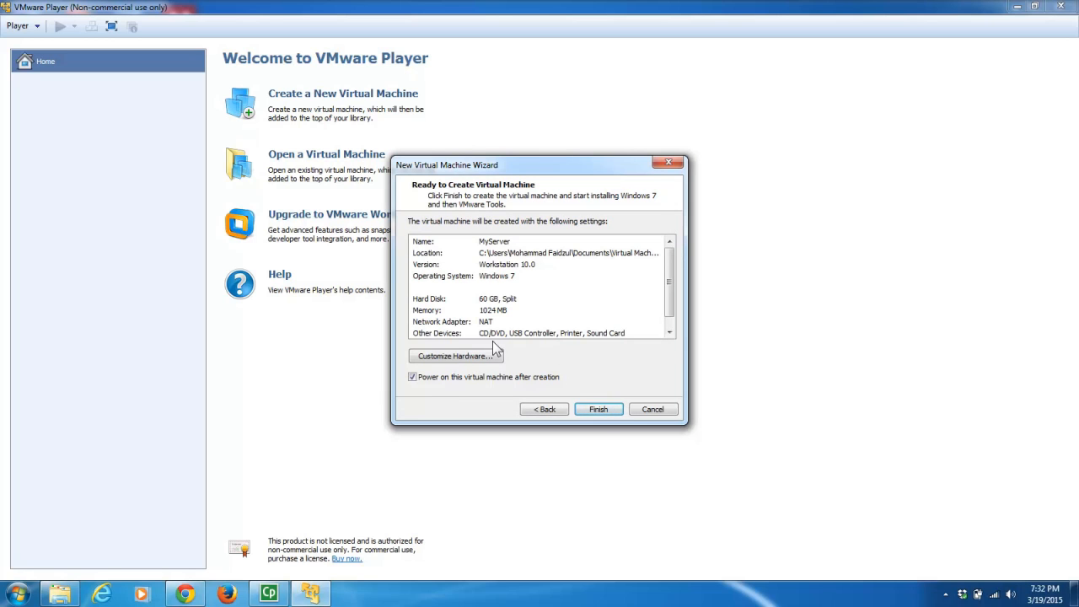
- Change MyServer's network adapter from NAT to Host-only in Customize Hardware
left_click(455, 358)
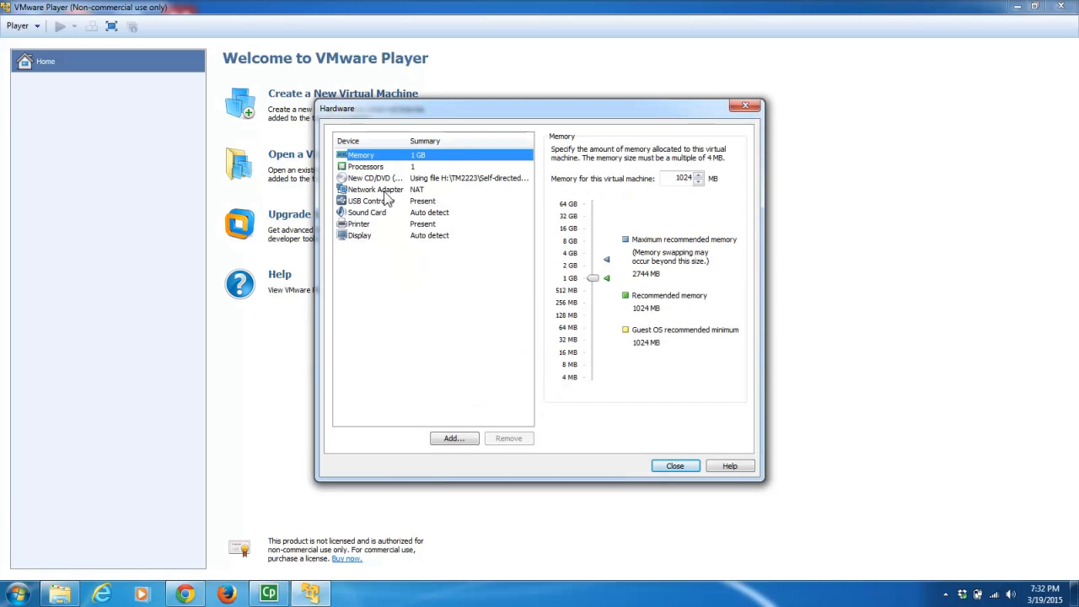
left_click(375, 190)
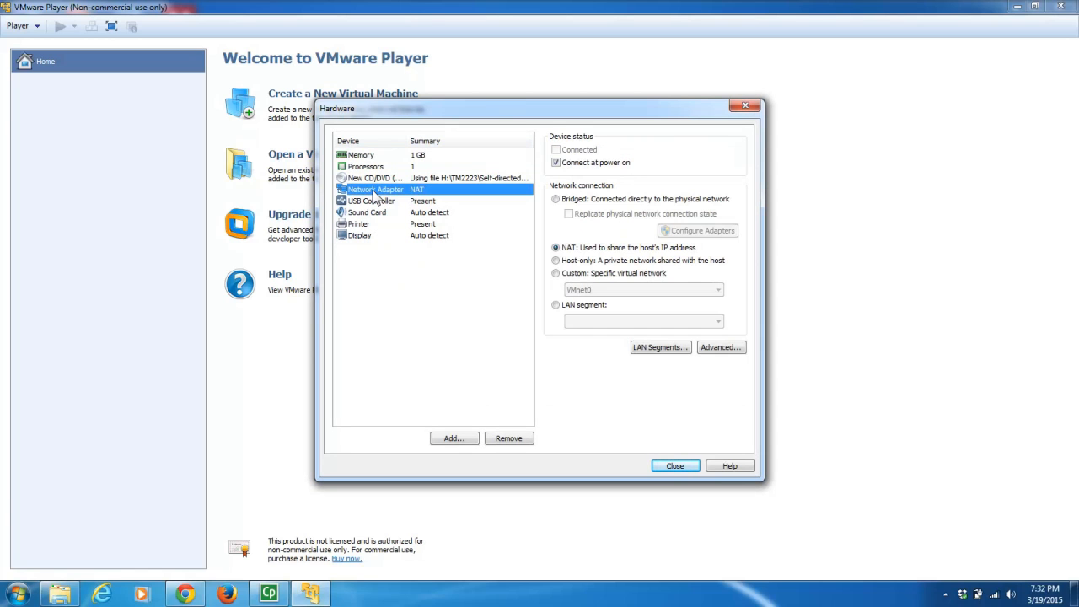
left_click(556, 261)
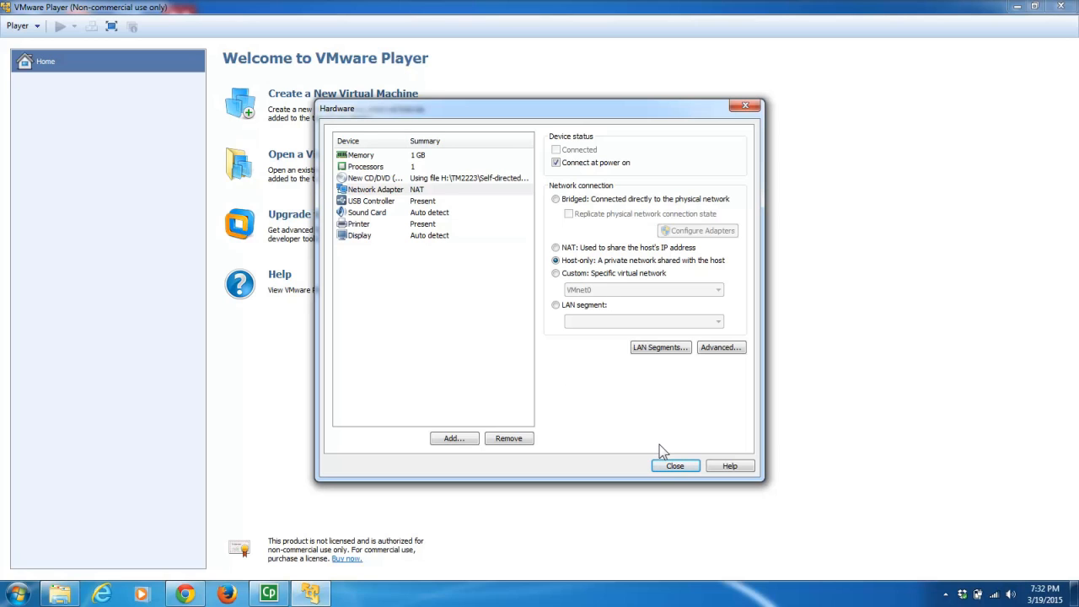
left_click(675, 466)
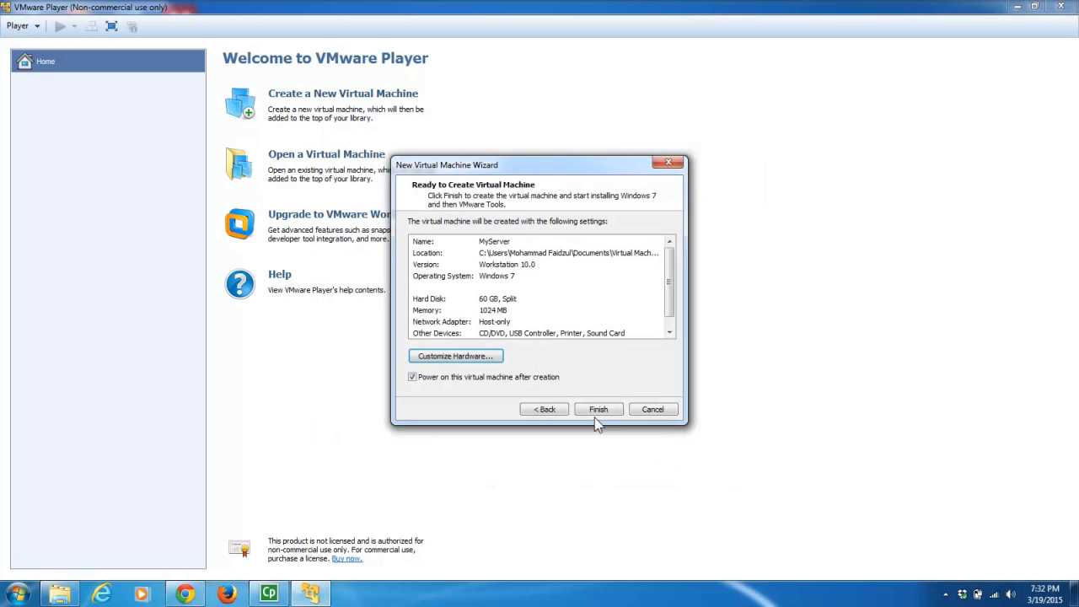
- Finish the wizard so MyServer is created and powered on, booting to Starting Windows
left_click(604, 407)
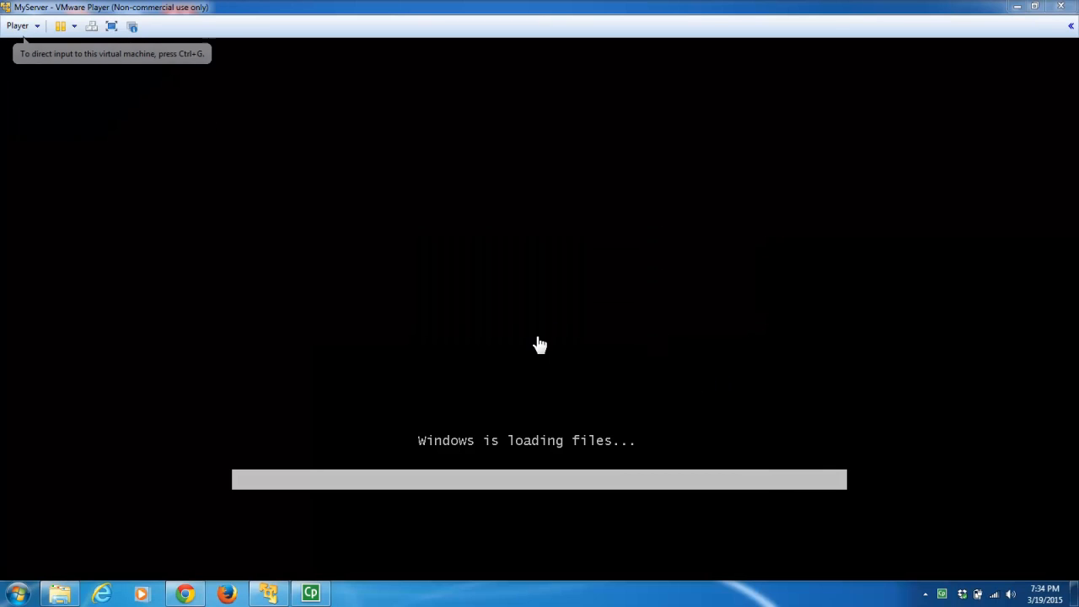
- Bring MyServer's window forward and choose Remind Me Later for the VMware Tools 9.6.4 download
left_click(270, 601)
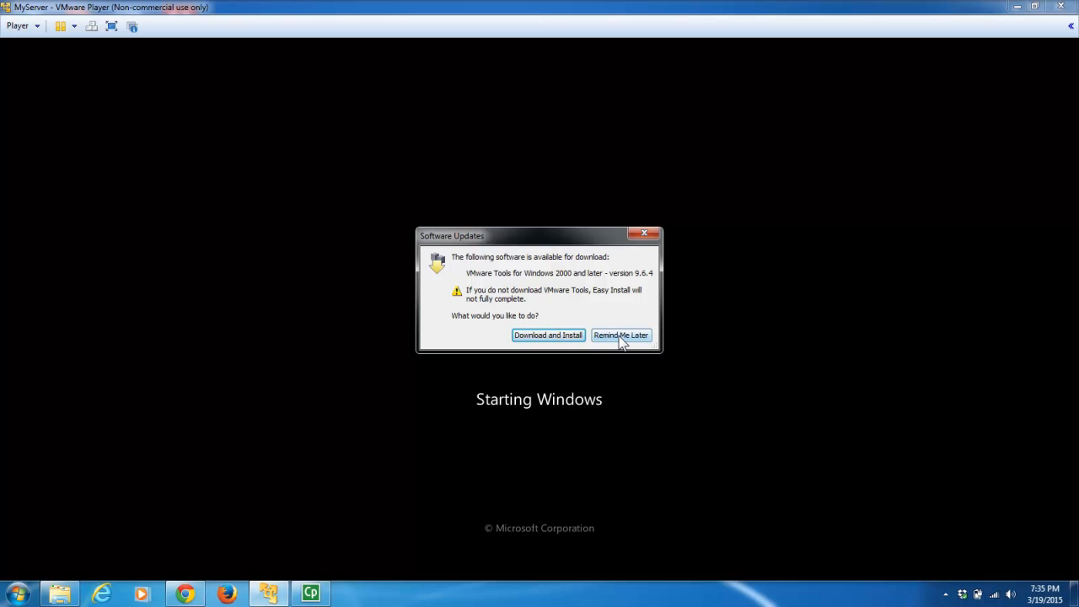
left_click(621, 337)
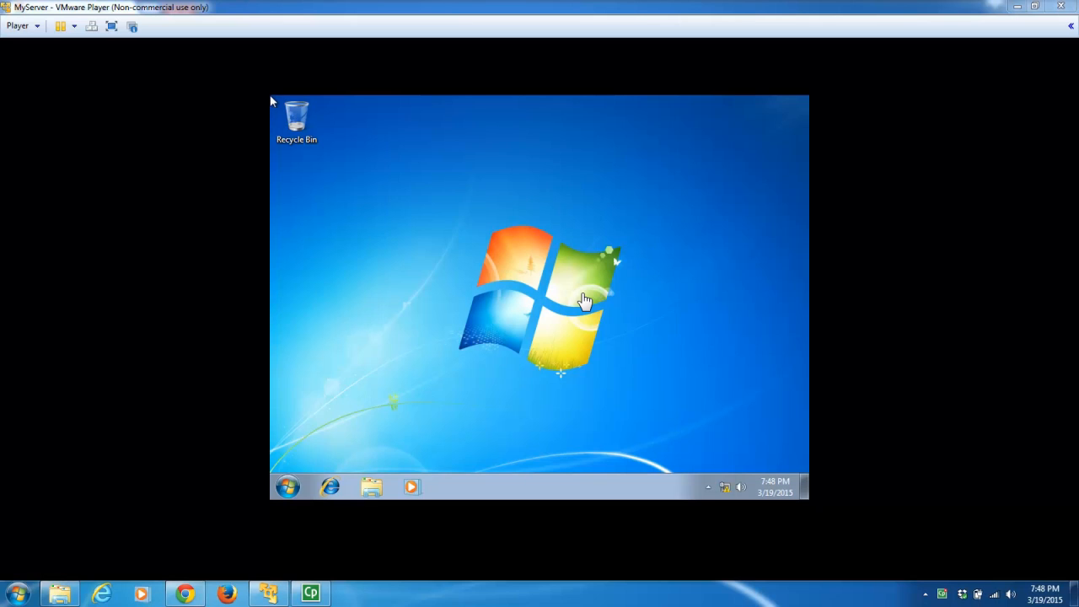
- Open the guest's Screen Resolution settings from the desktop menu, then close them
left_click(385, 279)
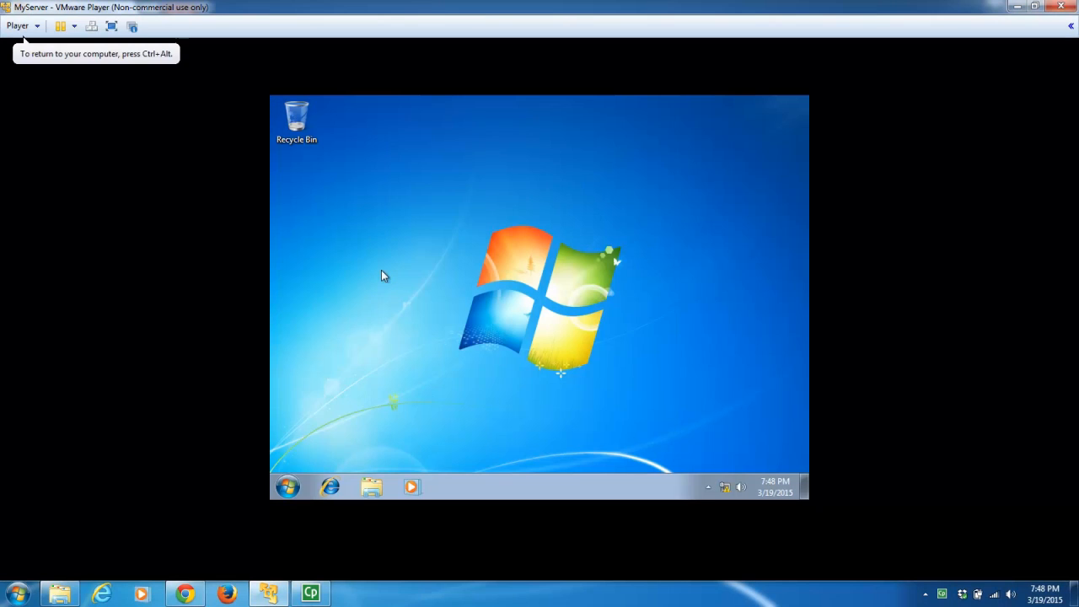
right_click(393, 283)
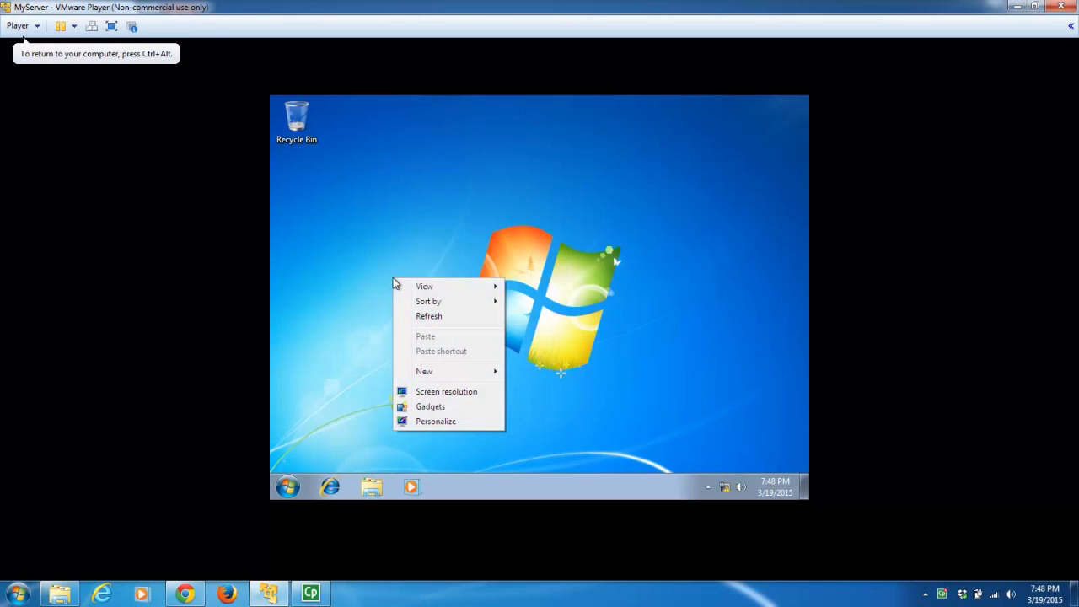
left_click(469, 393)
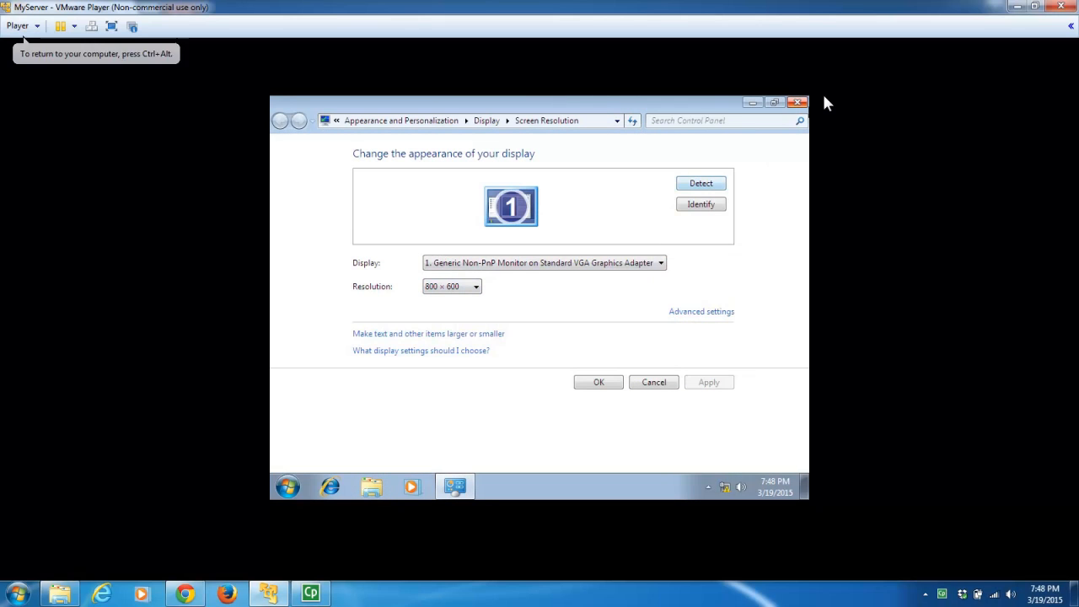
left_click(799, 103)
- Set the guest desktop background to the green succulent Nature picture and save it
right_click(446, 305)
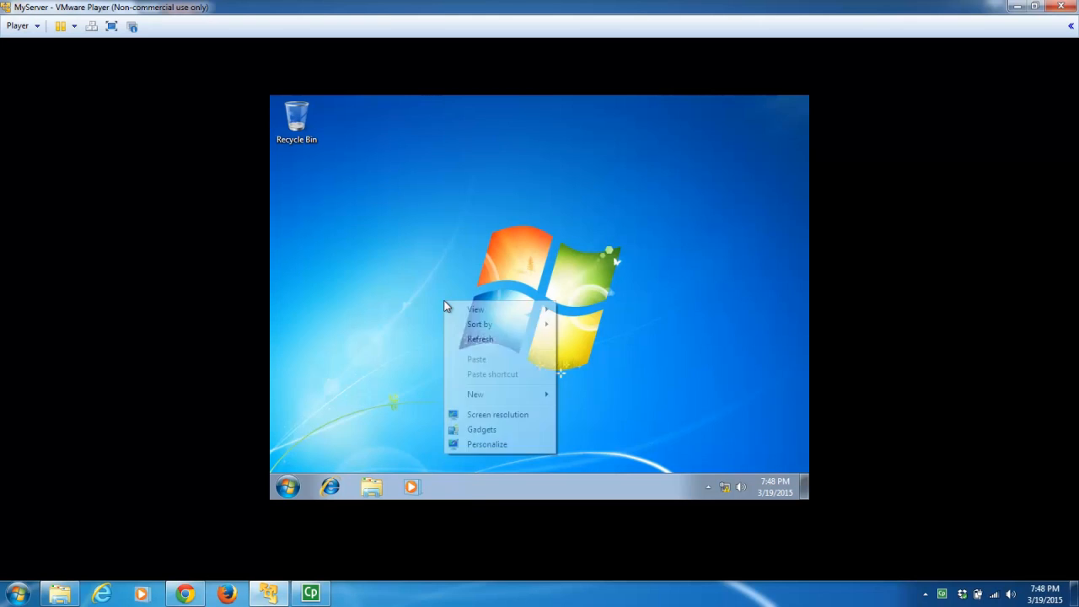
left_click(474, 447)
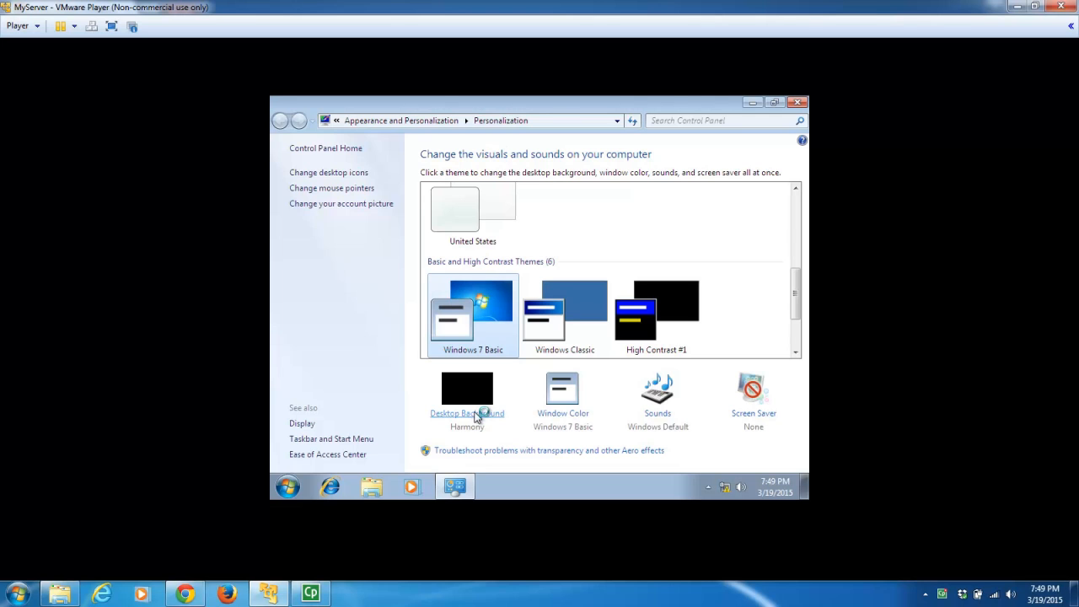
left_click(475, 414)
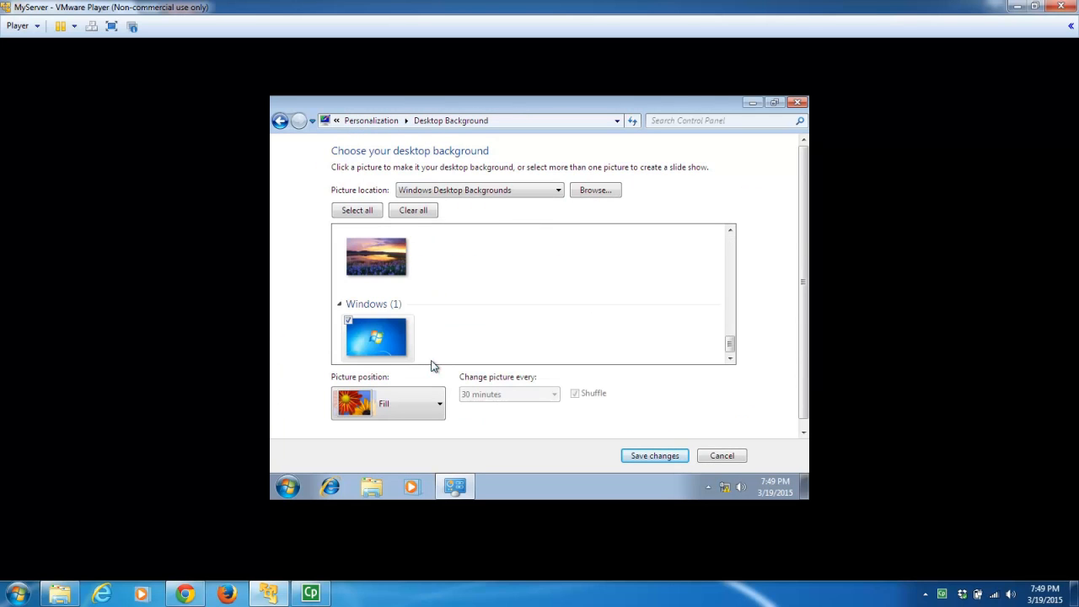
scroll(731, 259, "up", 10)
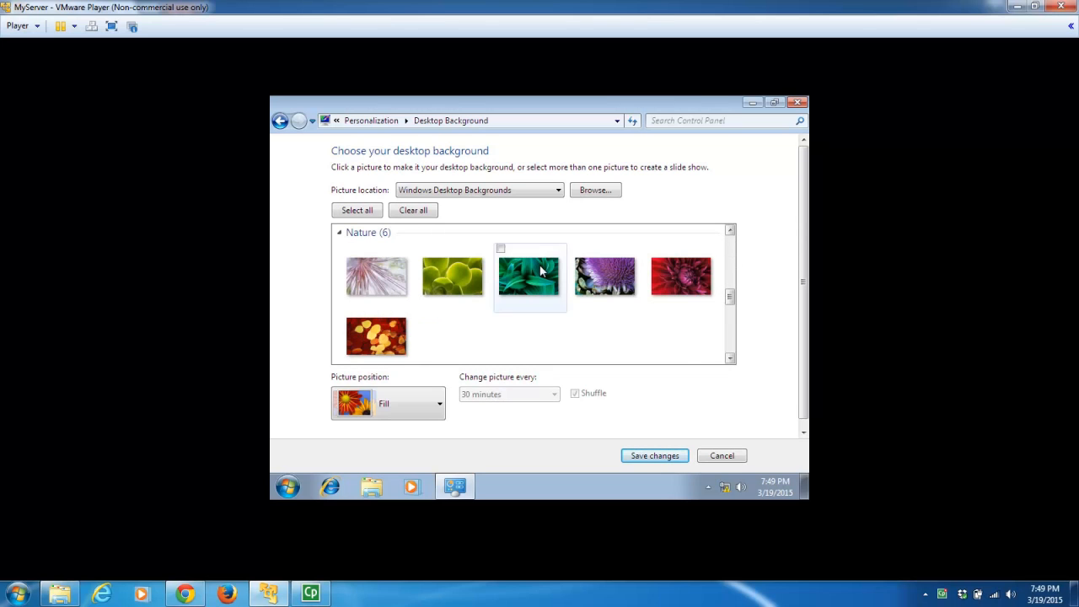
left_click(455, 278)
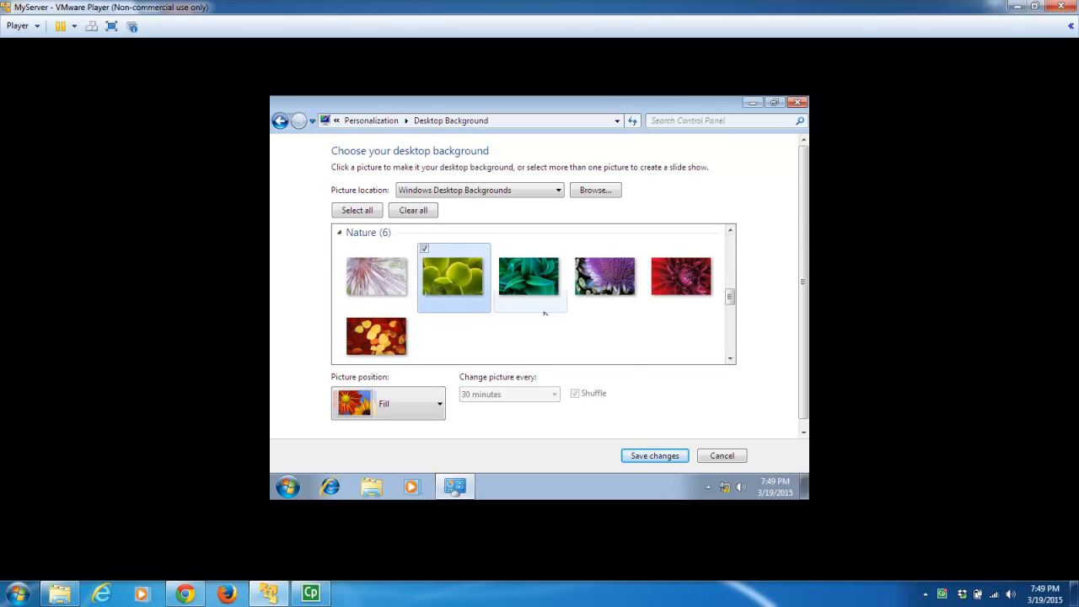
left_click(654, 455)
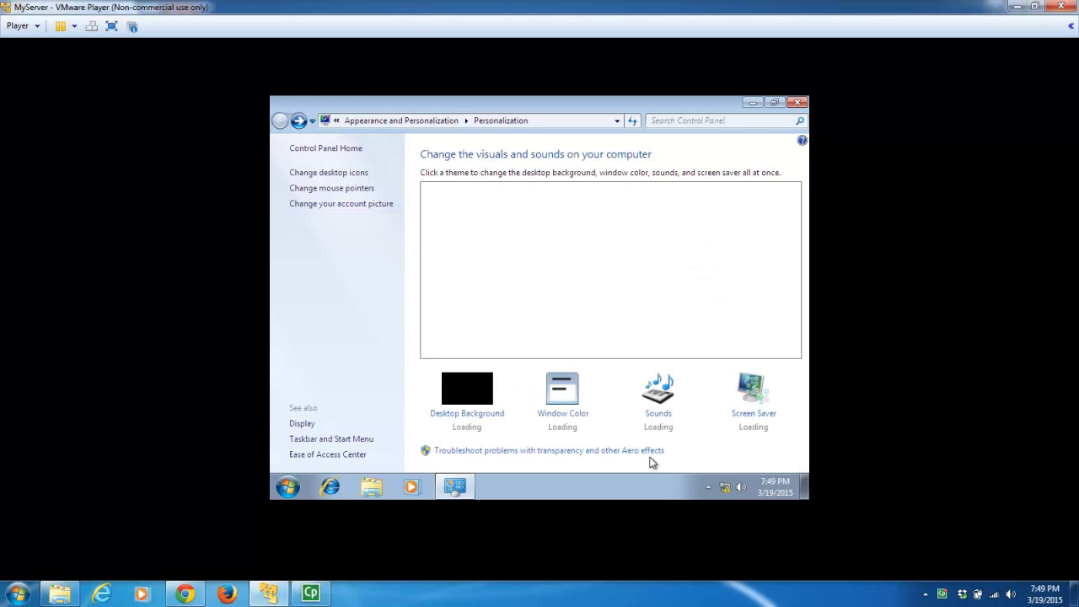
left_click(796, 103)
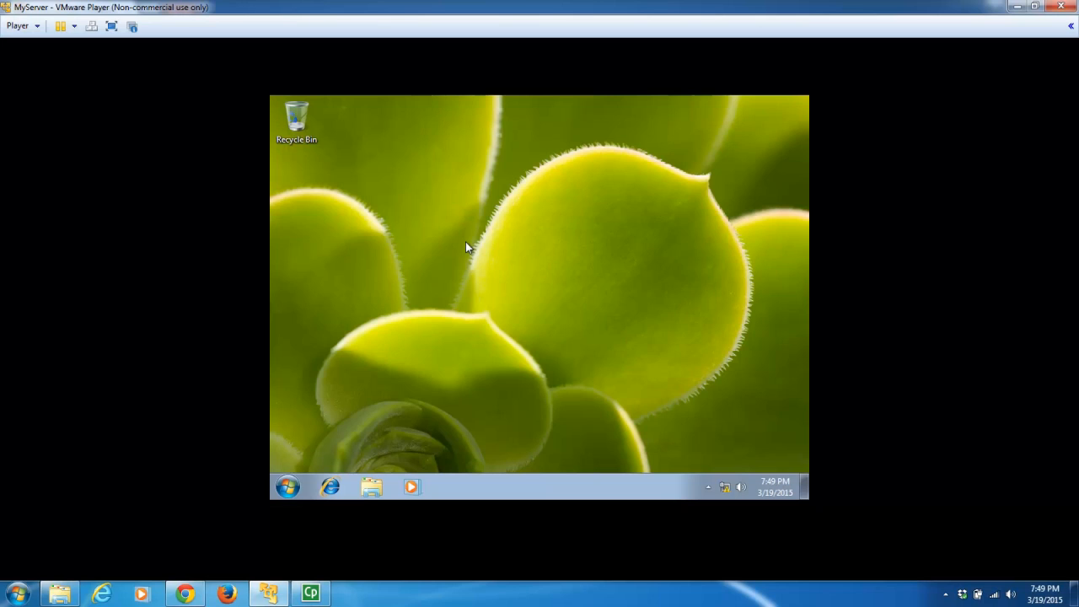
- Turn off the guest's Windows Firewall for private and public networks via Control Panel
left_click(282, 493)
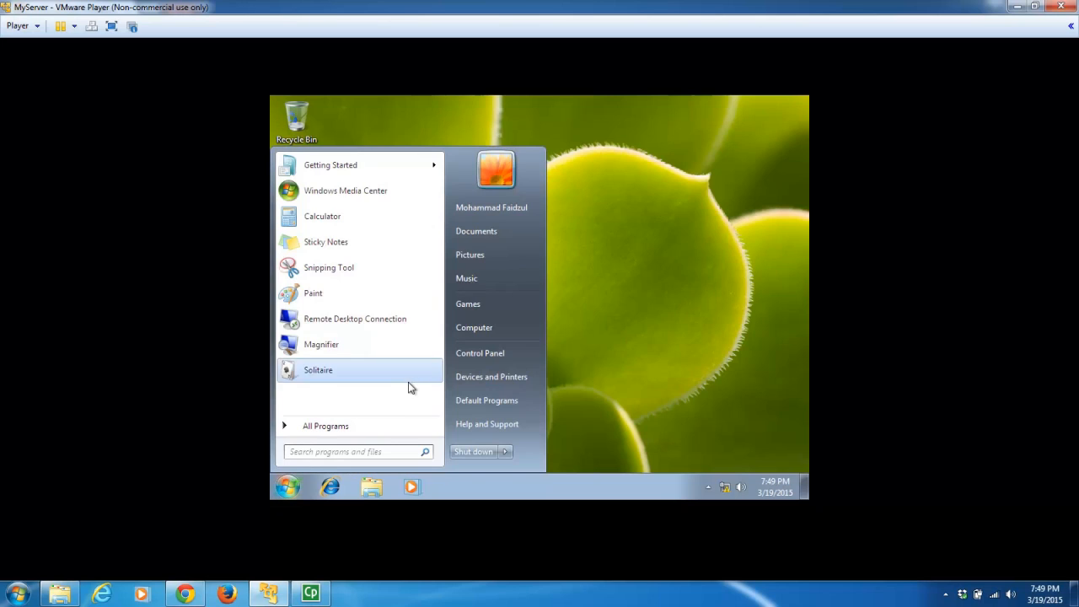
left_click(464, 353)
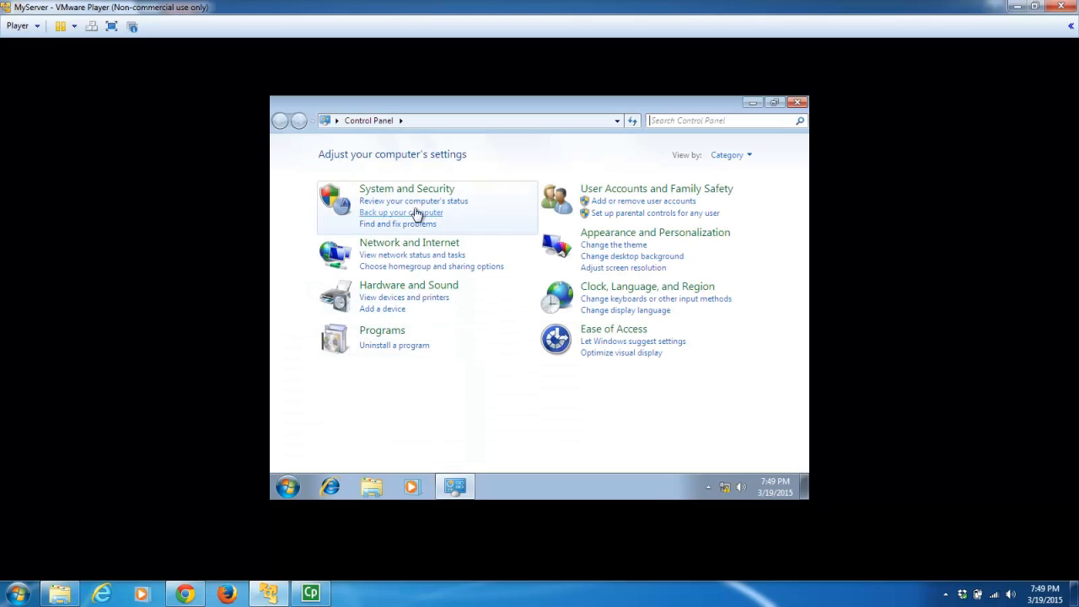
left_click(410, 197)
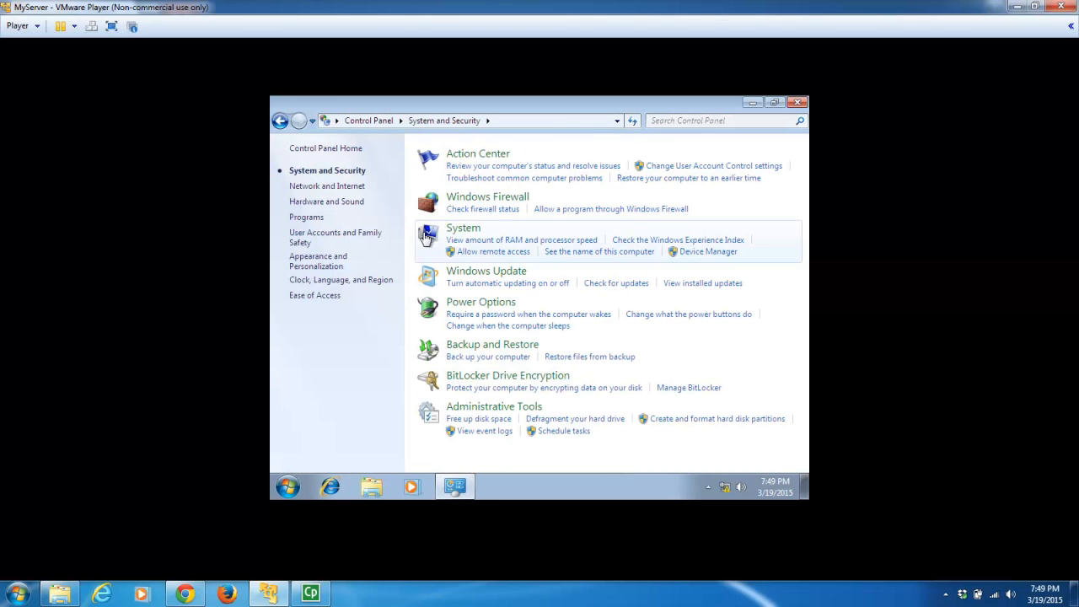
left_click(494, 204)
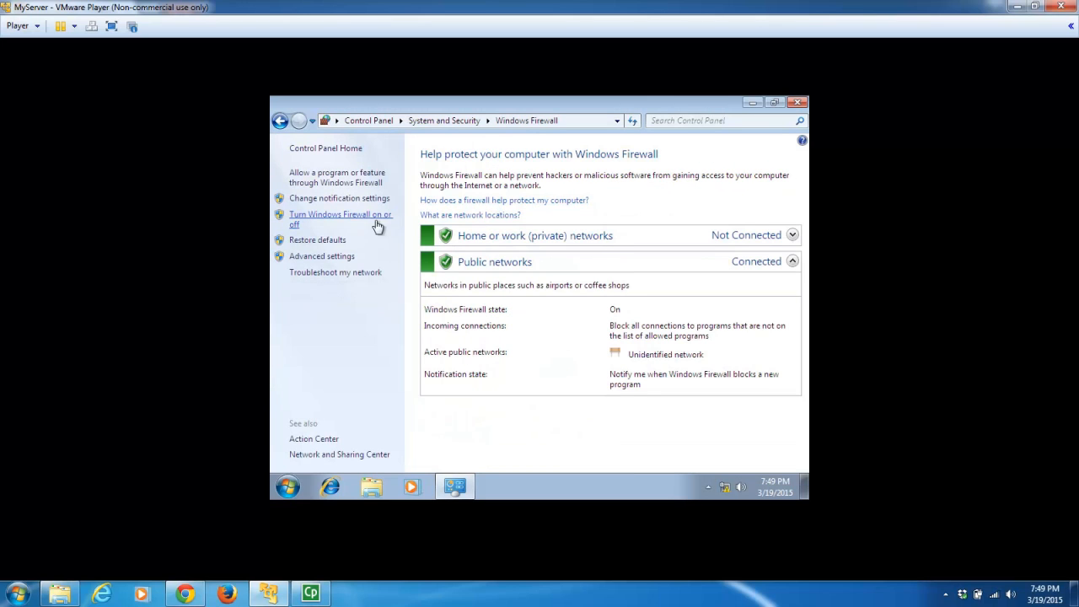
left_click(355, 221)
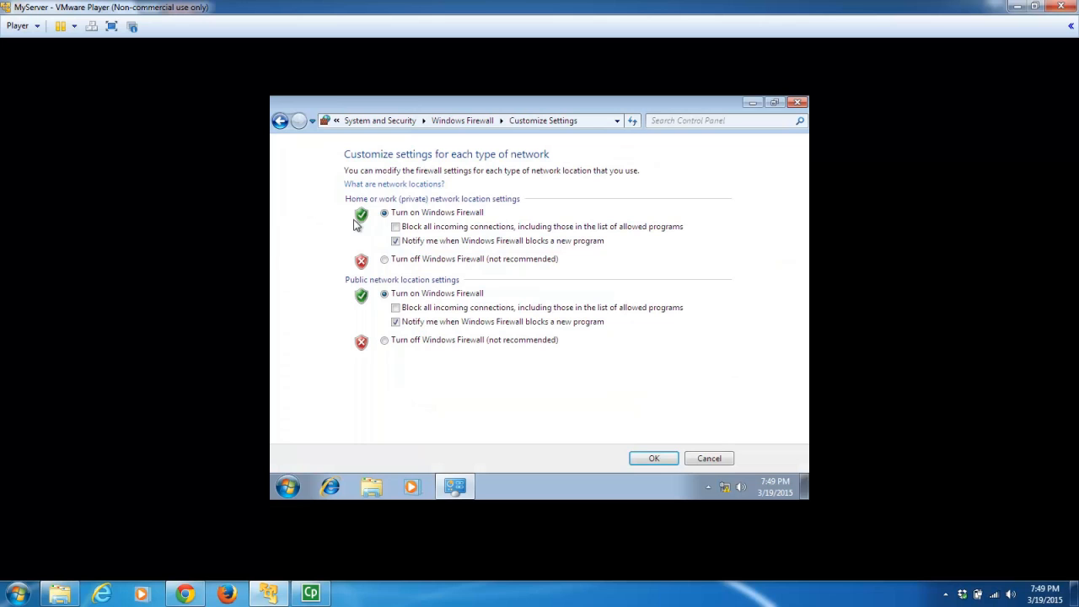
left_click(384, 261)
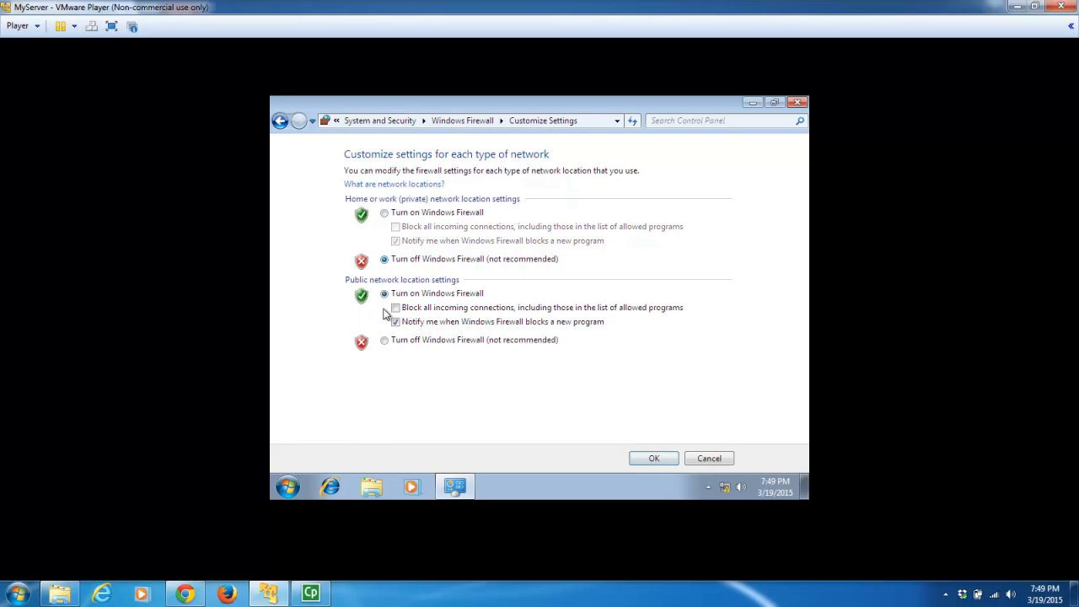
left_click(384, 341)
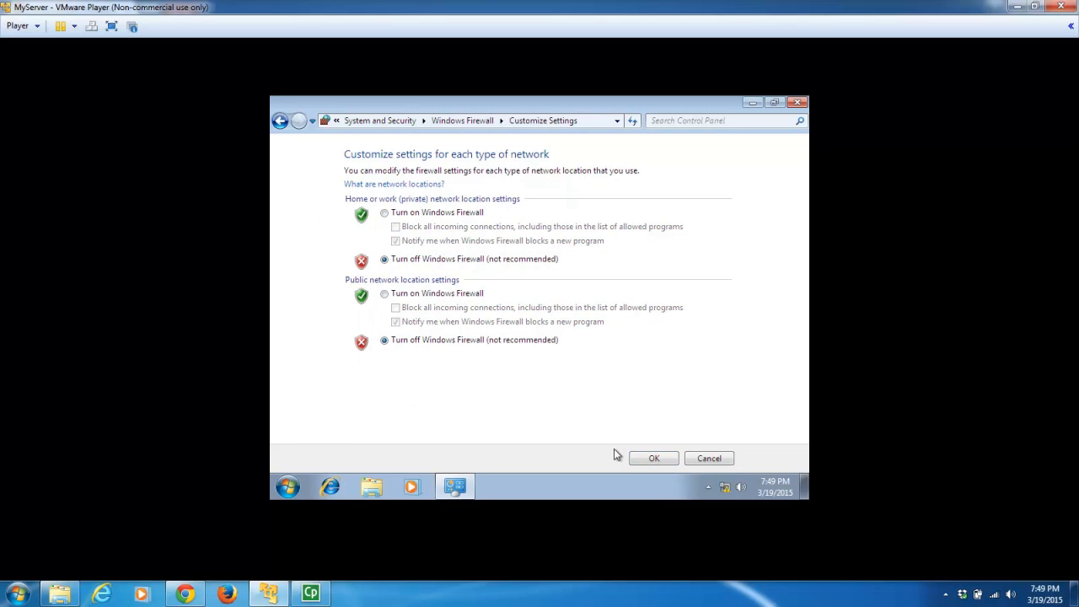
left_click(652, 460)
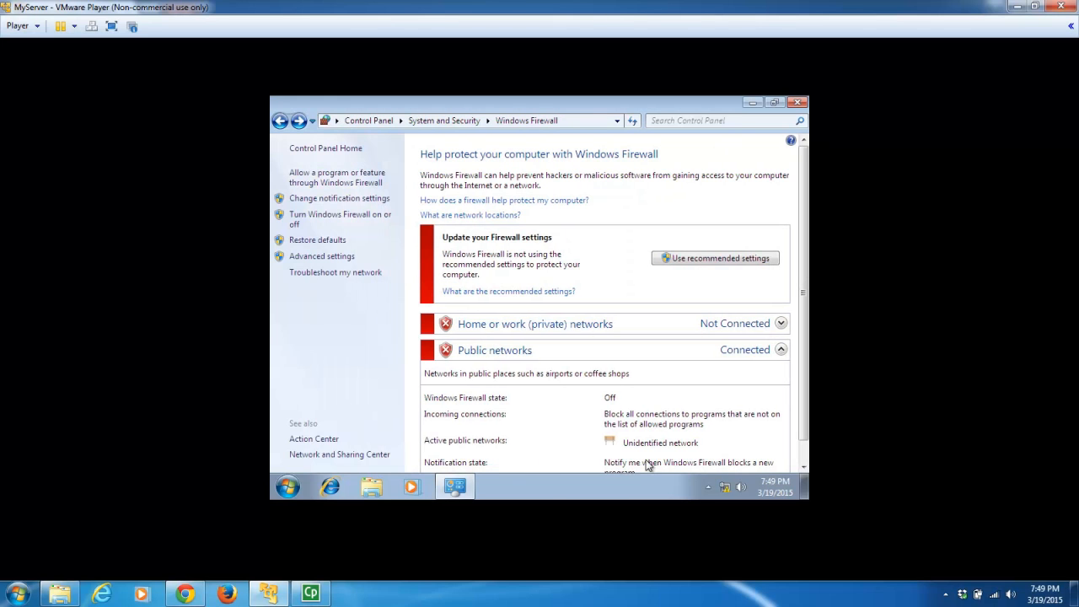
left_click(797, 102)
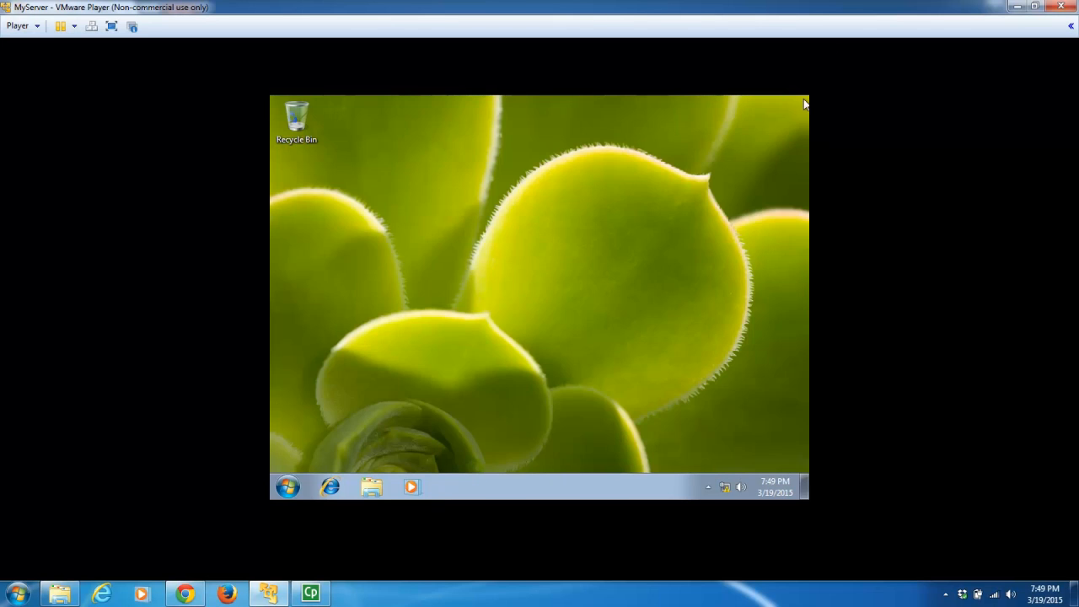
- Open a guest command prompt and run ipconfig, showing IPv4 address 192.168.68.128
left_click(287, 487)
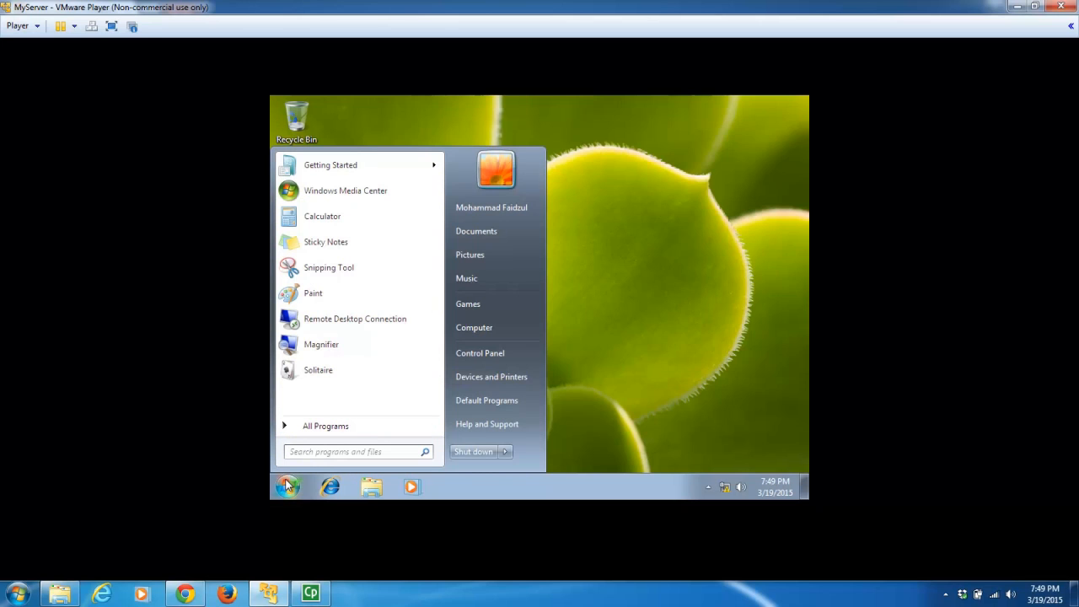
type("cmd")
key("Return")
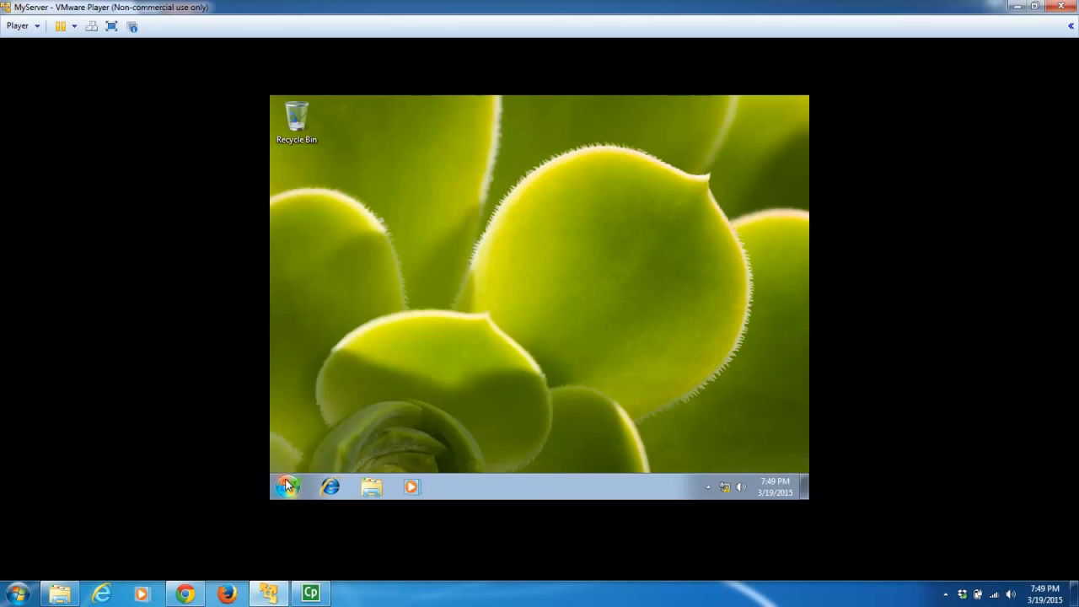
type("ipconfig")
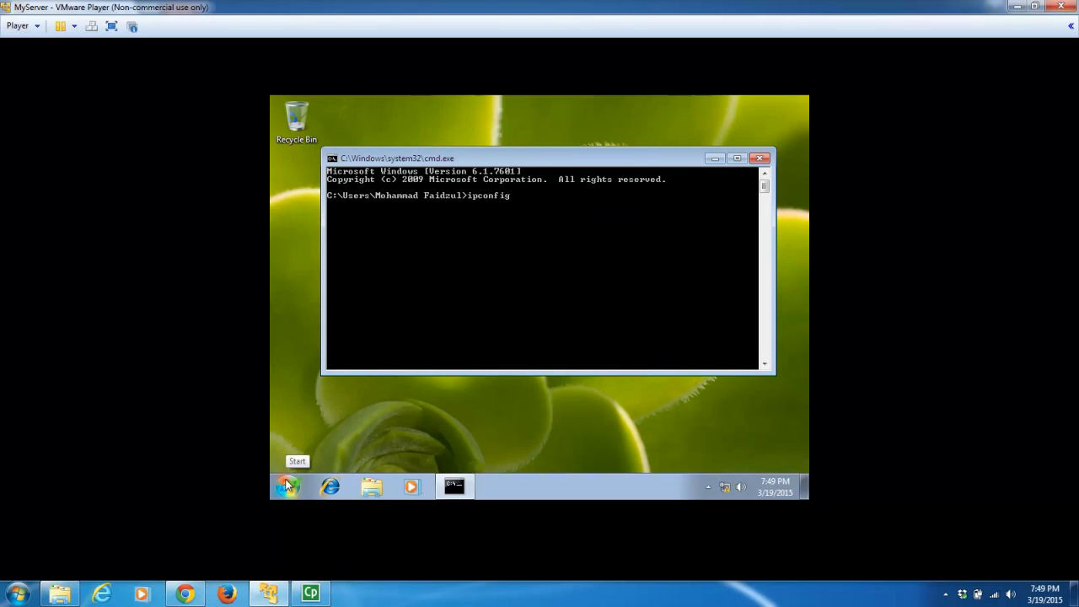
key("Return")
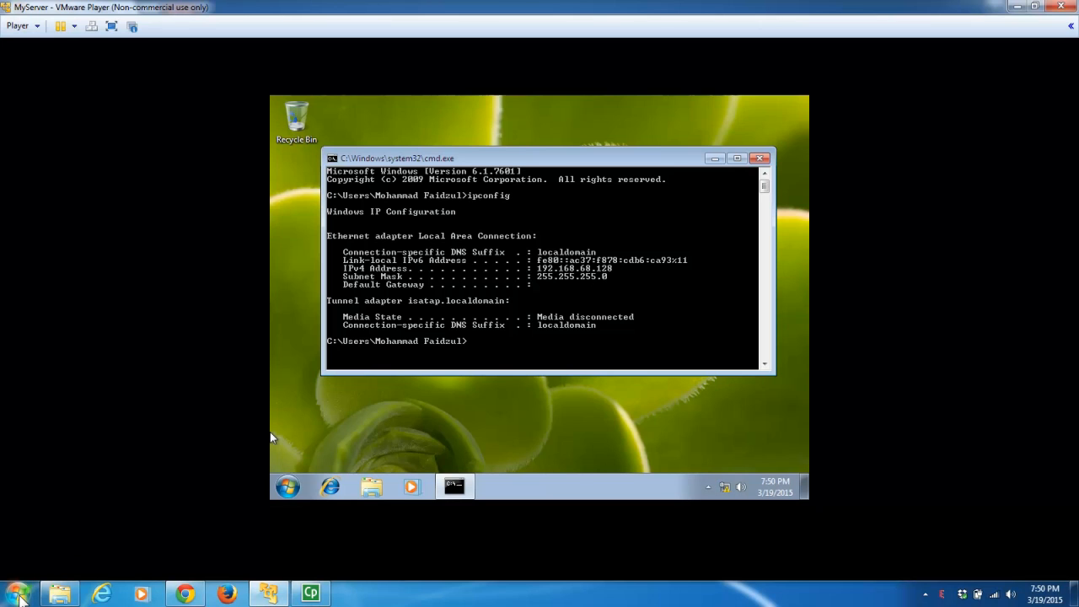
left_click(19, 595)
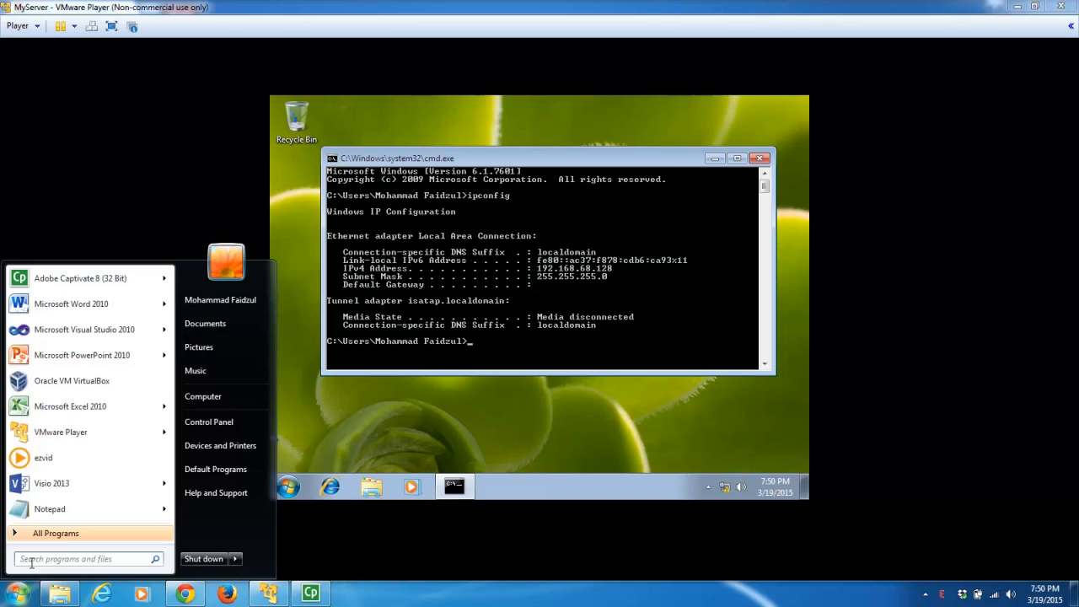
- From a host command prompt, ping 192.168.68.128 and confirm 0% packet loss
type("cmd")
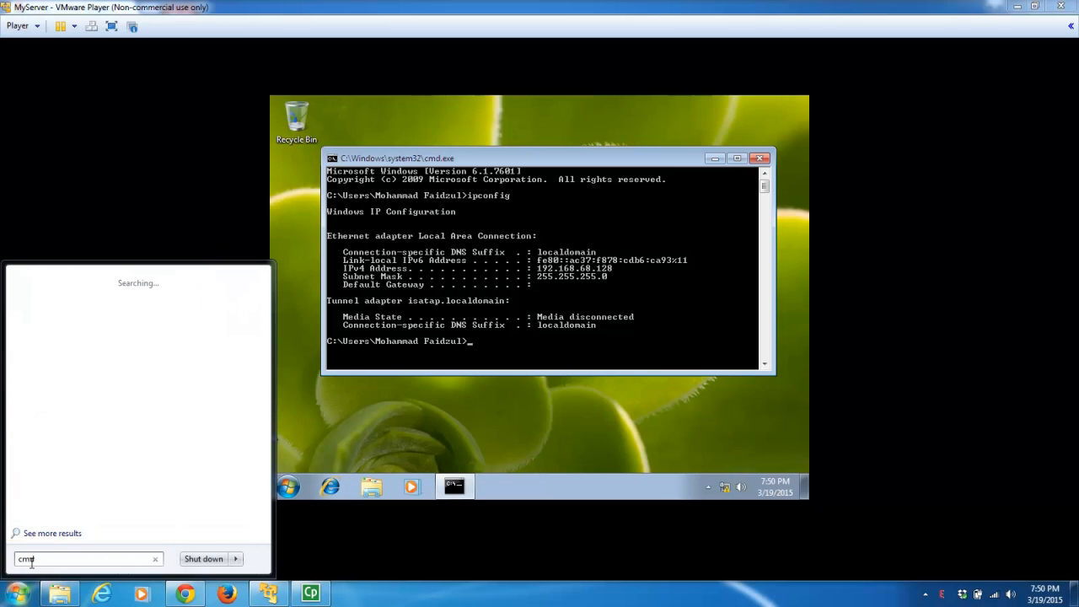
key("Escape")
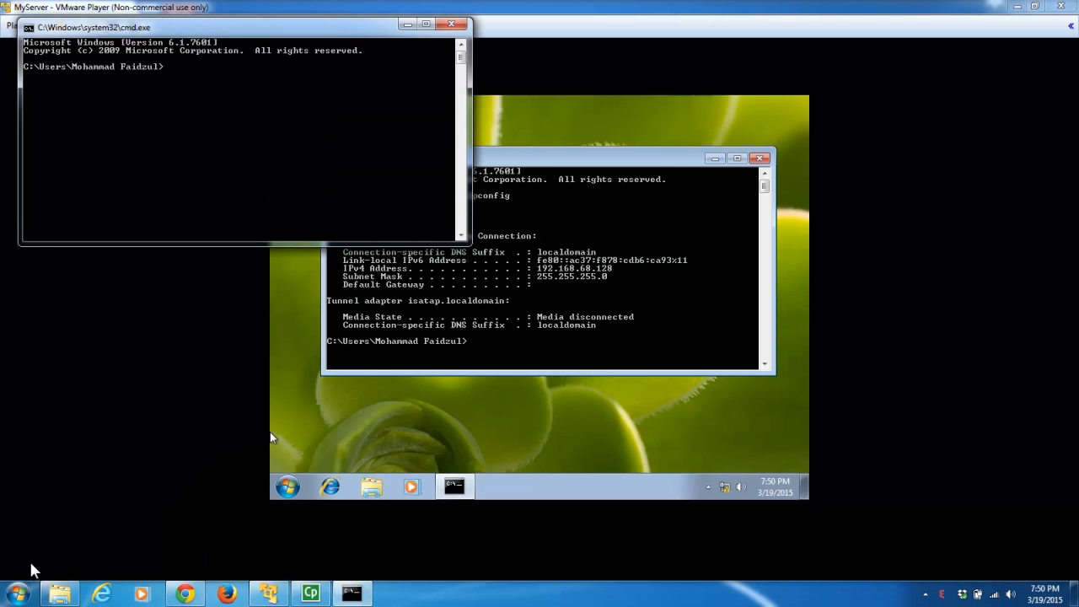
type("ping 192.168.")
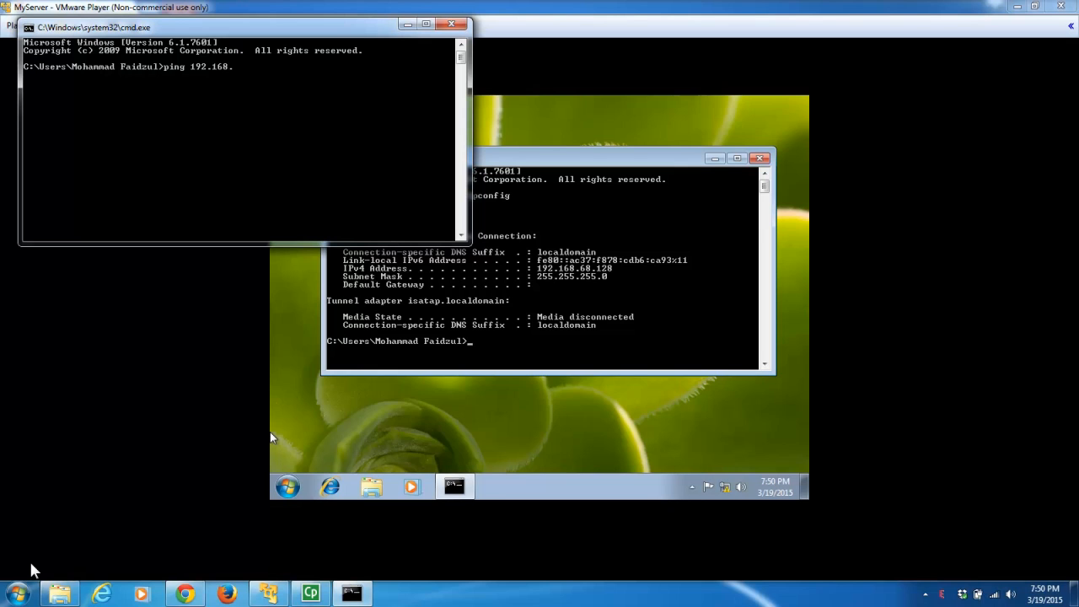
type("68.128")
key("Return")
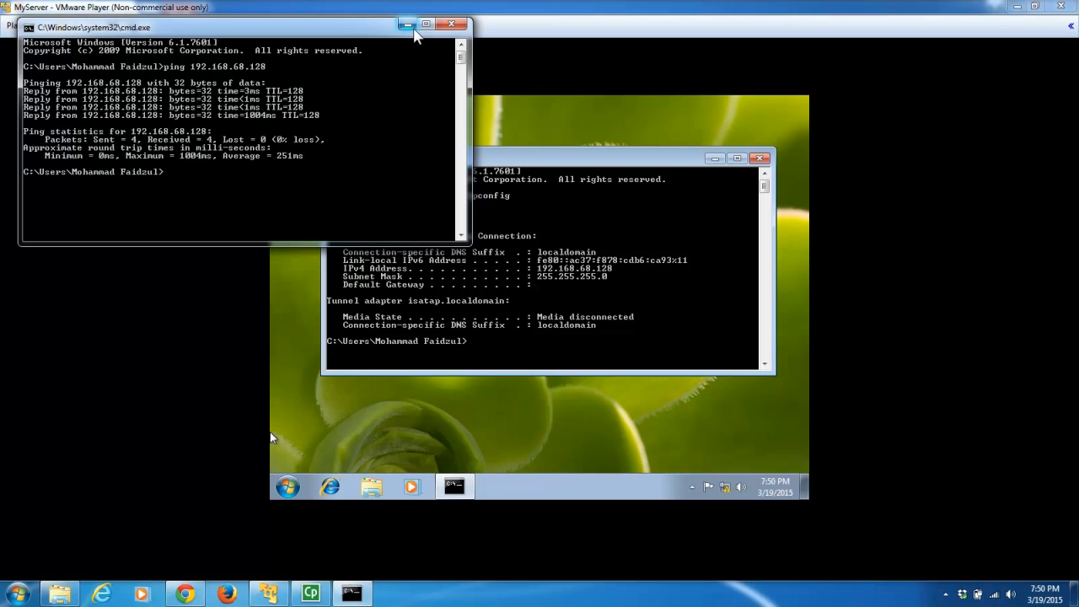
- Close the host and guest command prompt windows
left_click(445, 29)
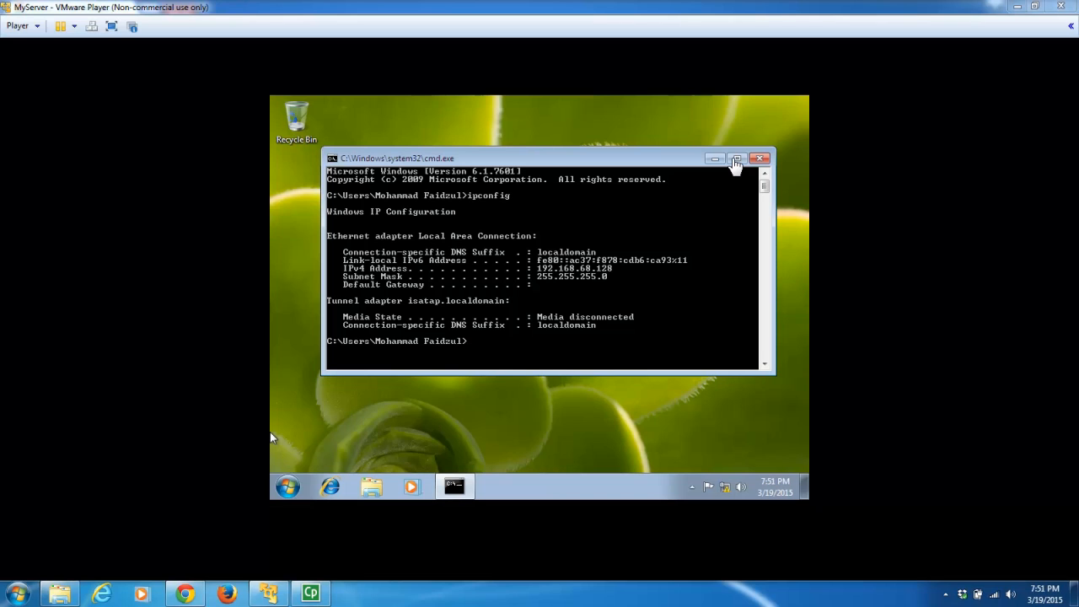
left_click(760, 161)
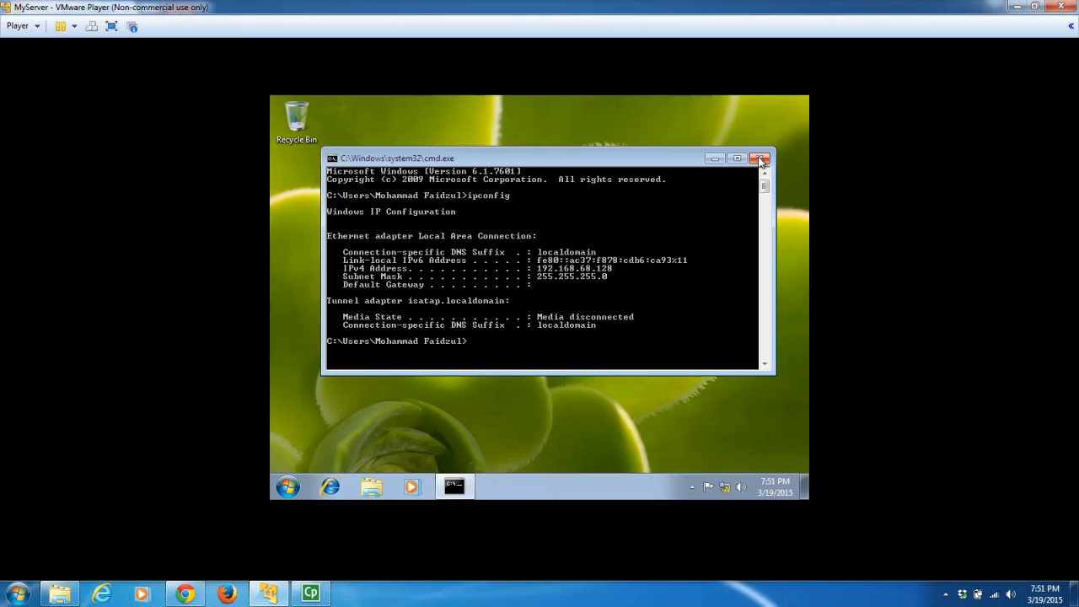
left_click(761, 161)
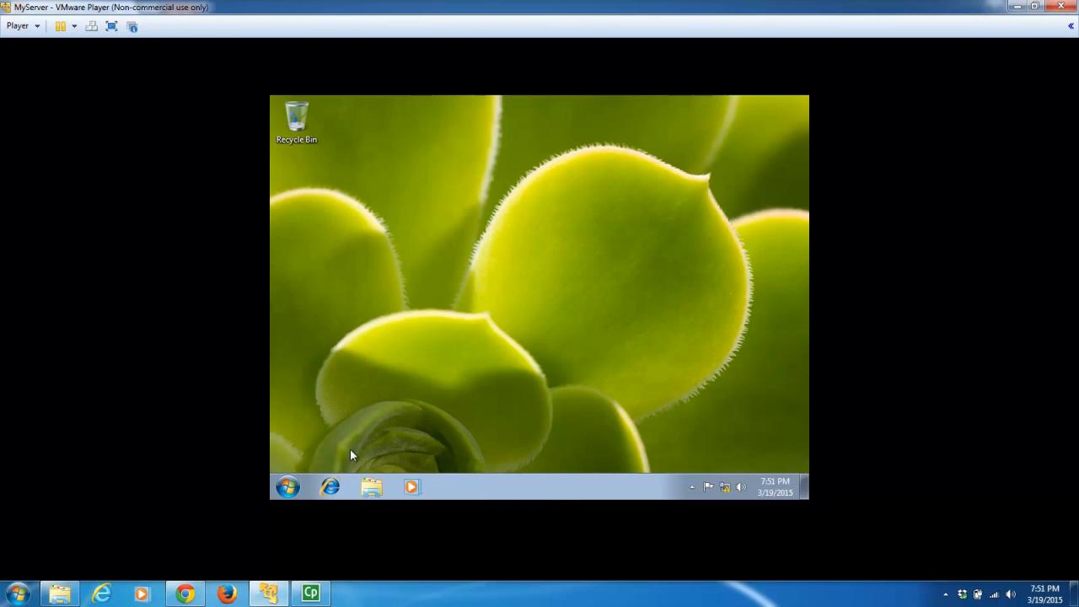
- Shut down the Windows 7 guest, then relaunch VMware Player maximized with MyServer selected
left_click(287, 487)
left_click(487, 452)
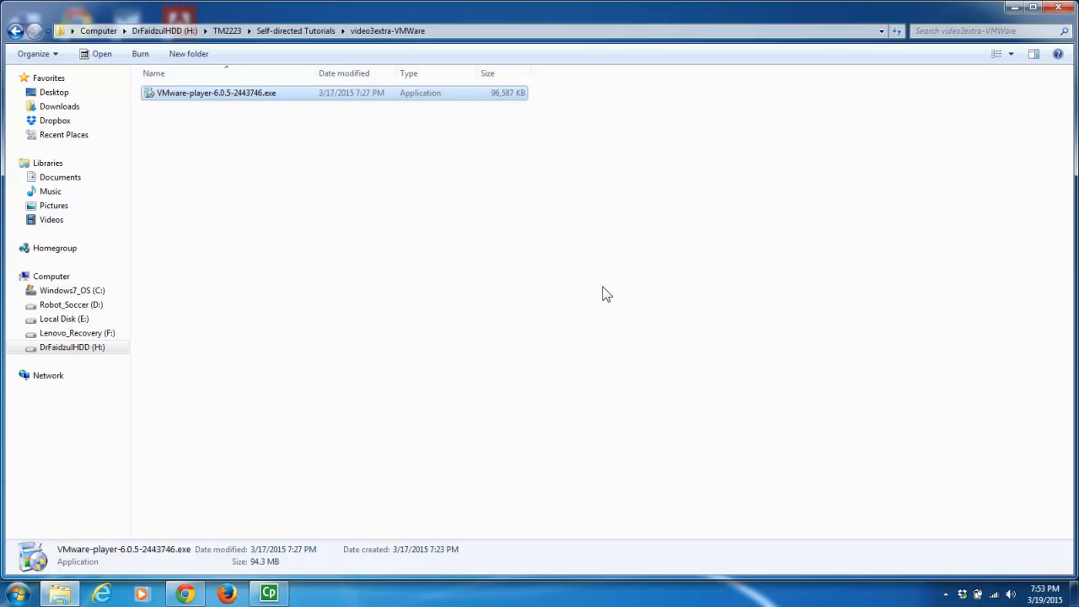
left_click(18, 594)
mouse_move(67, 412)
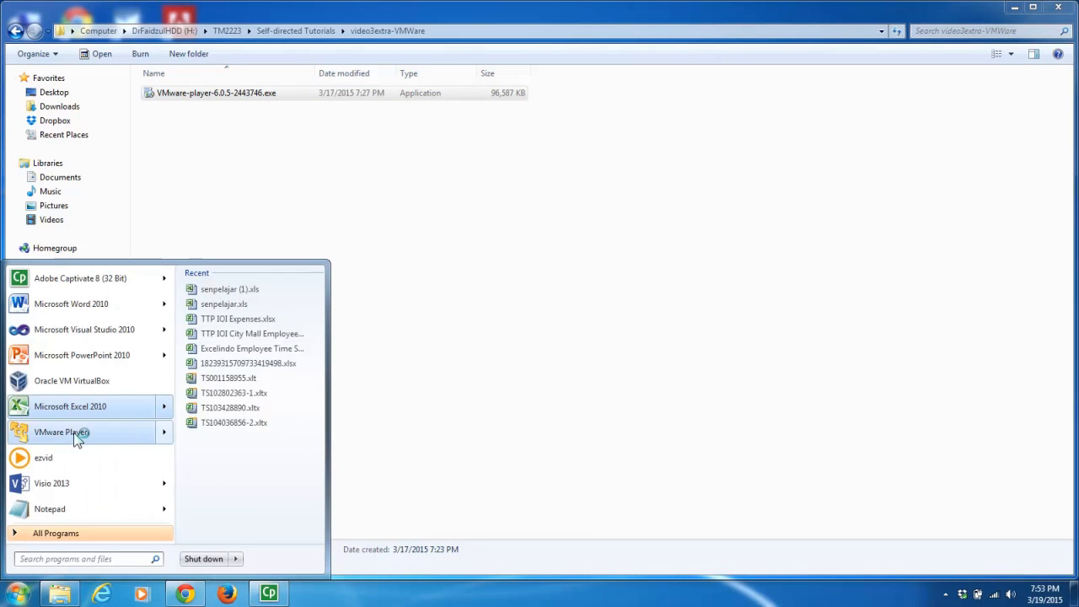
left_click(71, 433)
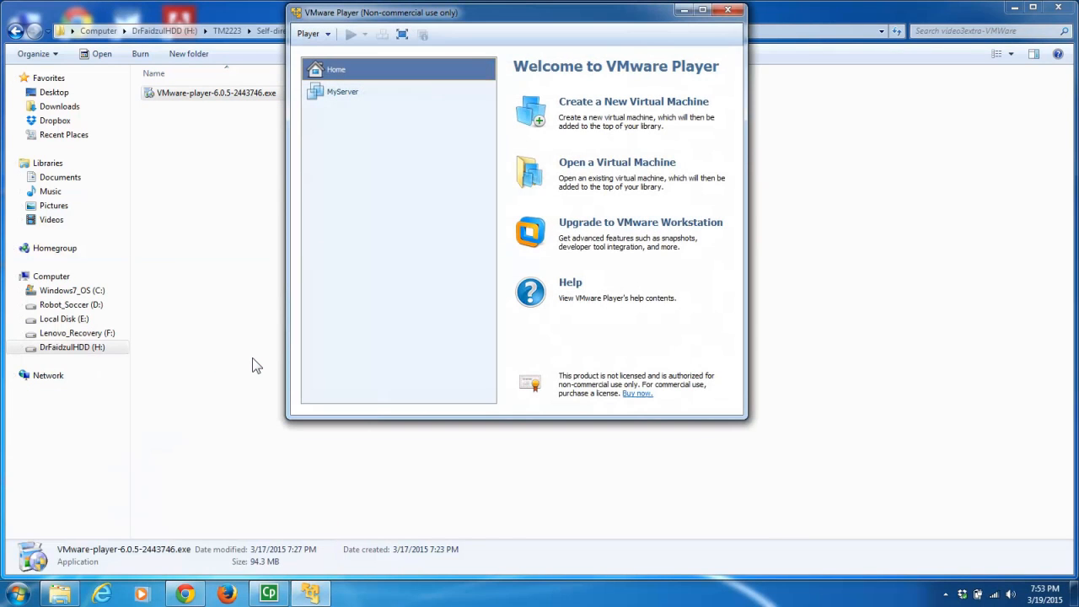
left_click(702, 10)
left_click(63, 87)
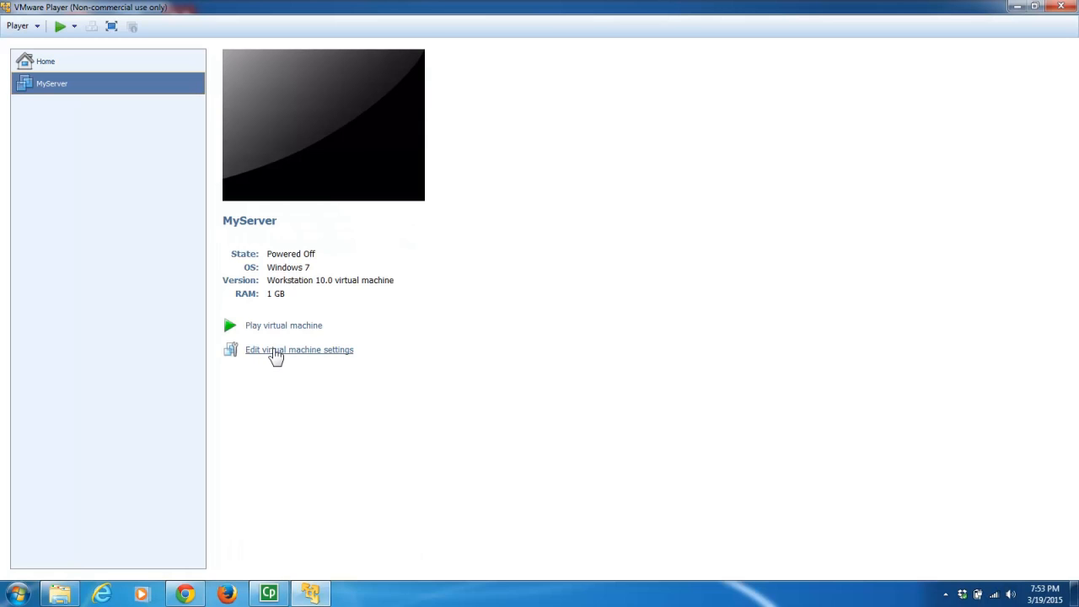
- Set Shared Folders to Always enabled under Options in MyServer's virtual machine settings
left_click(277, 352)
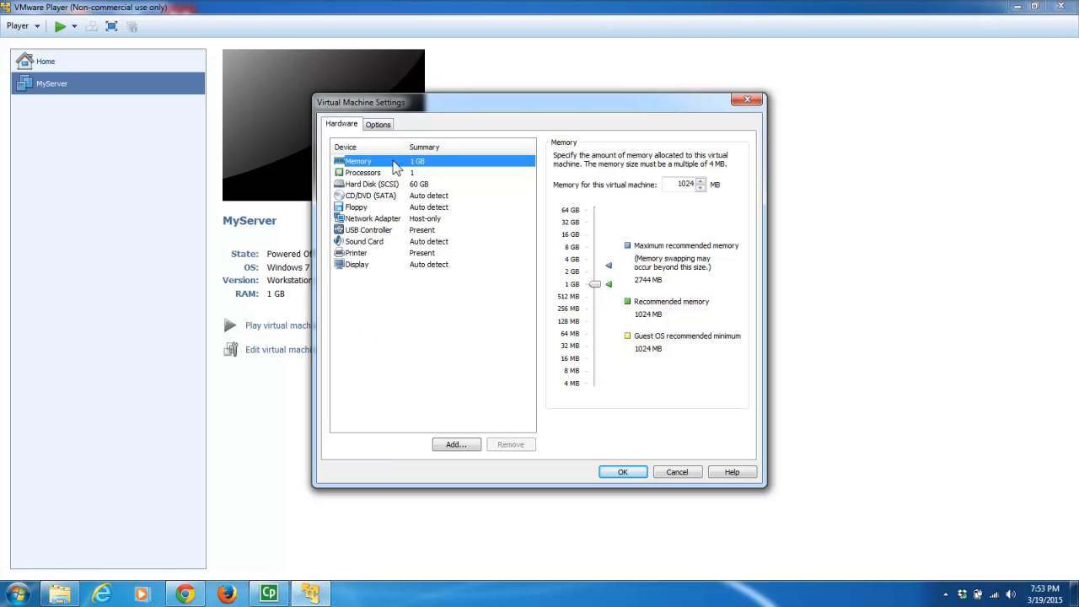
left_click(381, 128)
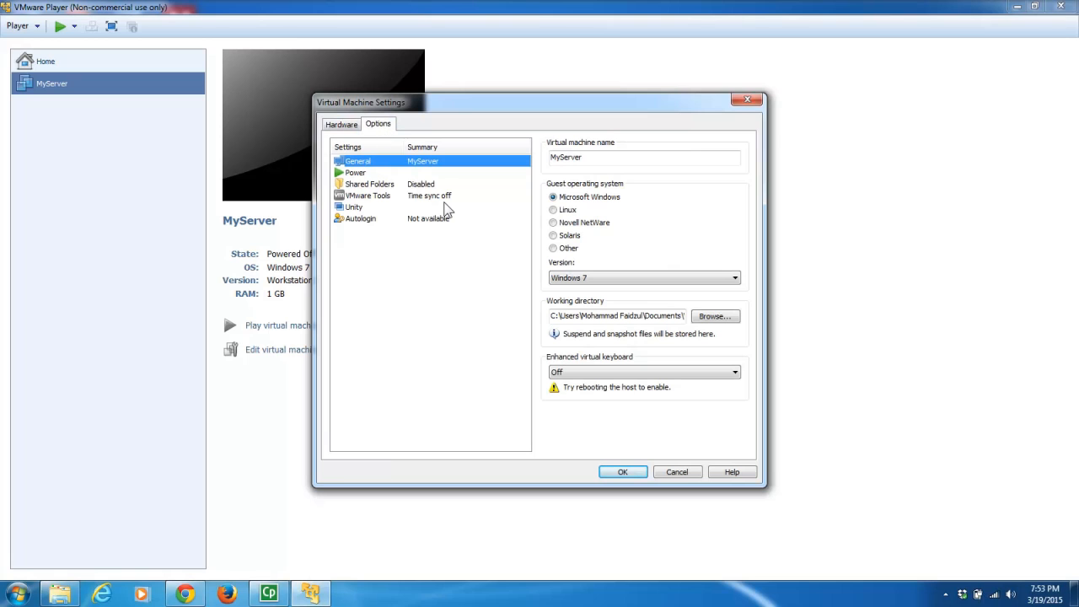
left_click(401, 187)
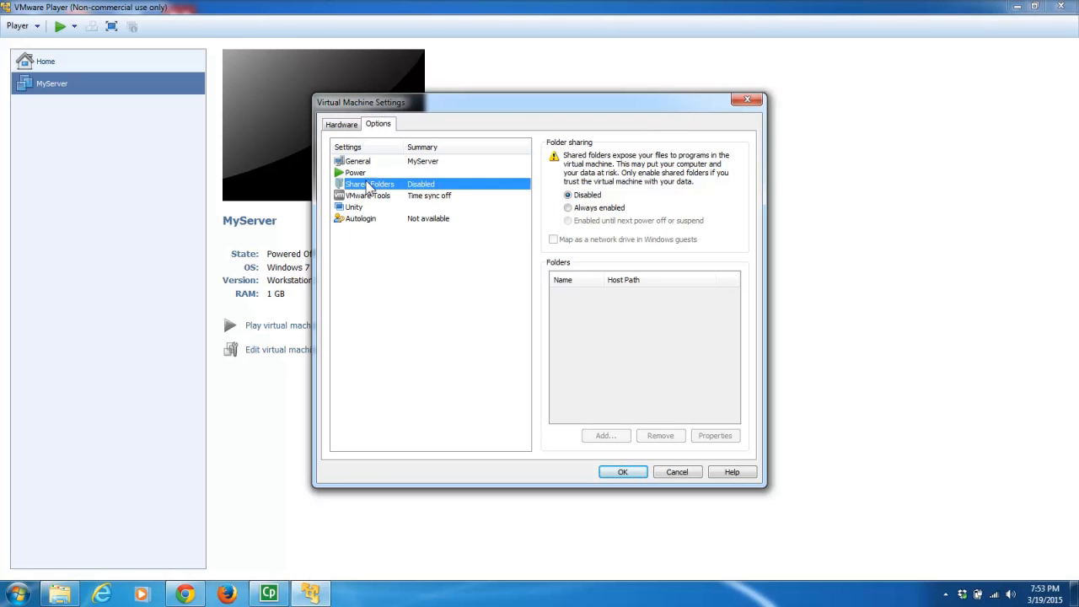
left_click(568, 208)
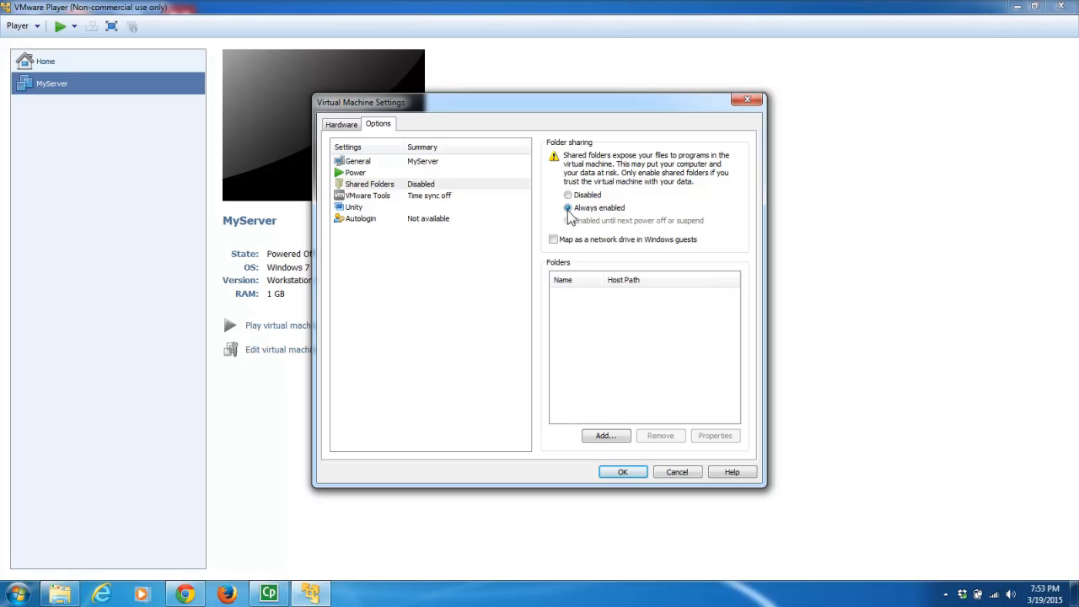
- Add a new shared folder using the host's Documents\Virtual Machines folder as the host path
left_click(603, 438)
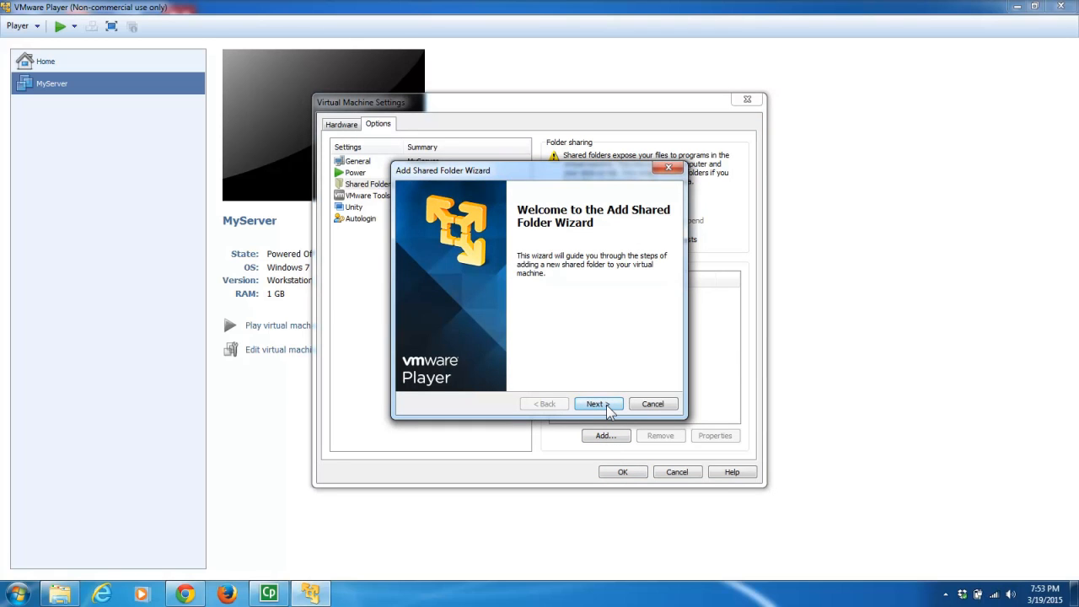
left_click(599, 404)
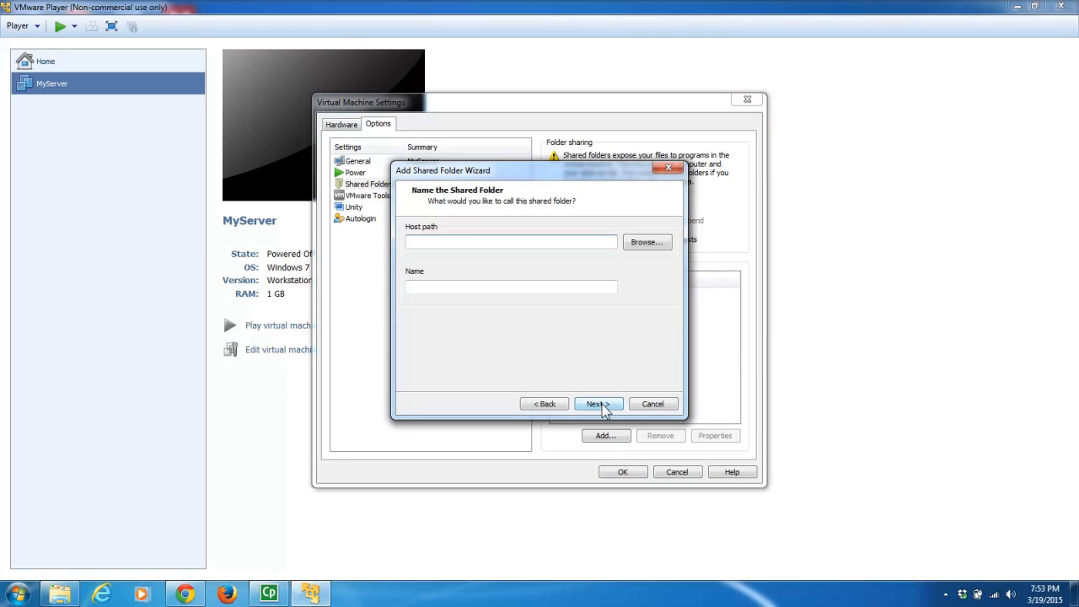
left_click(644, 242)
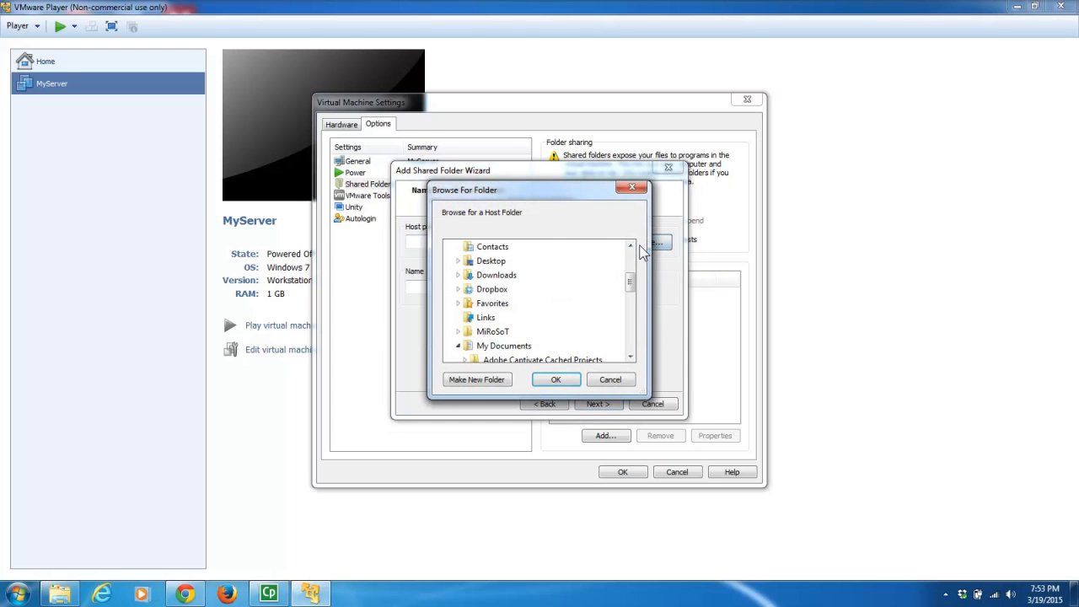
left_click_drag(631, 282, 632, 302)
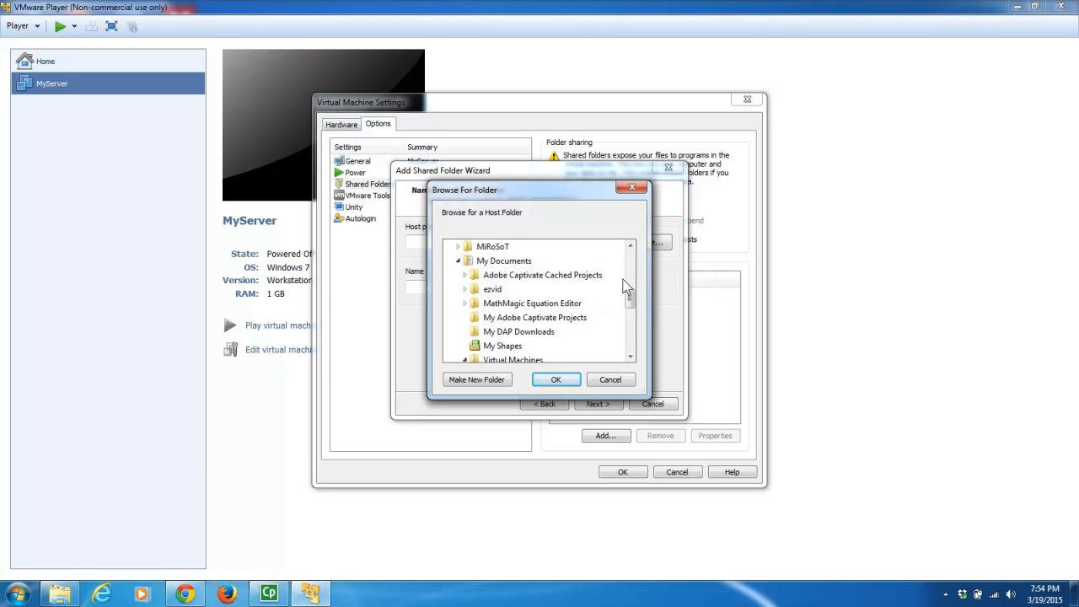
left_click_drag(632, 293, 632, 301)
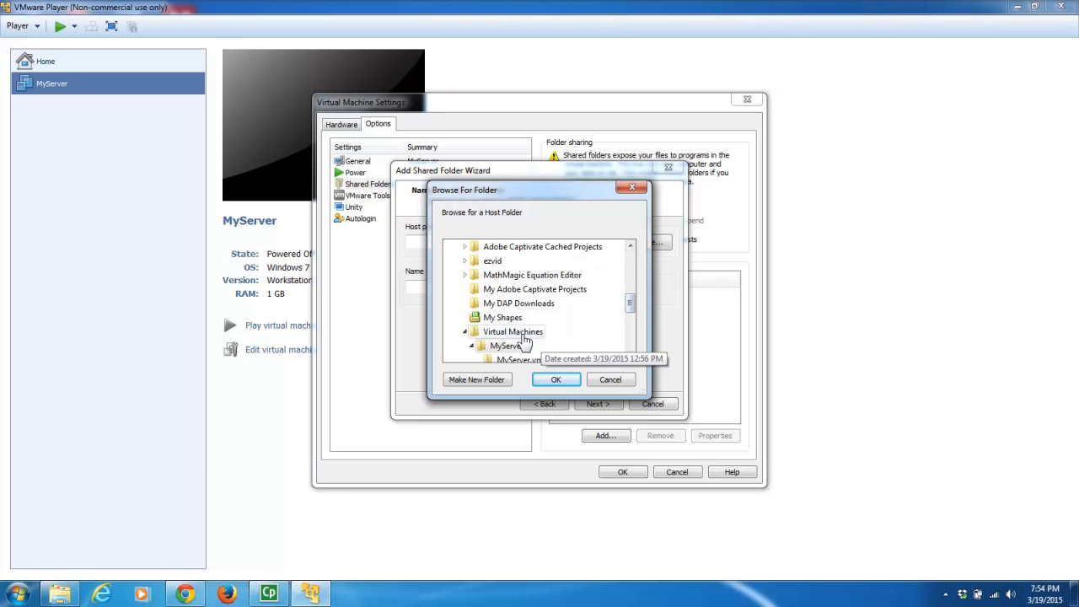
left_click(524, 334)
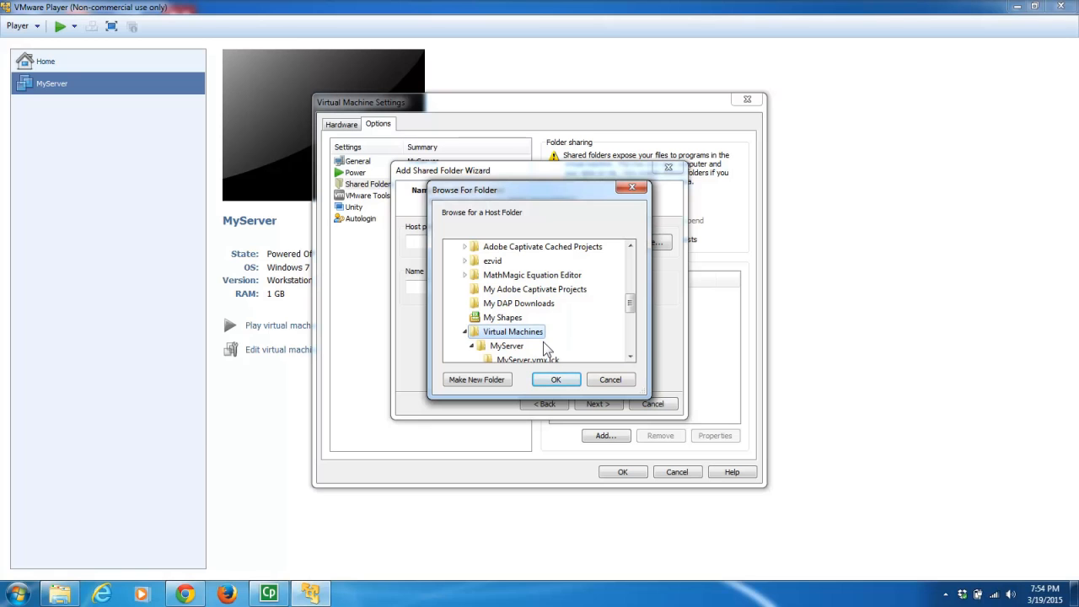
left_click(560, 381)
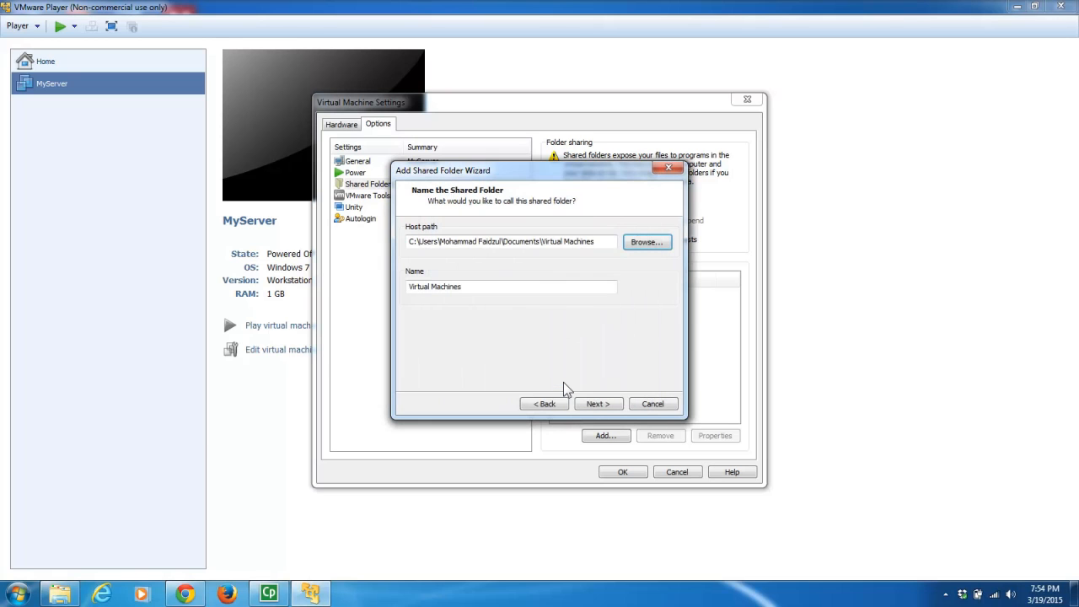
- Name the share 'Shared Folder', finish it as an enabled share, and save MyServer's settings
left_click_drag(477, 287, 320, 291)
type("Shared Folder")
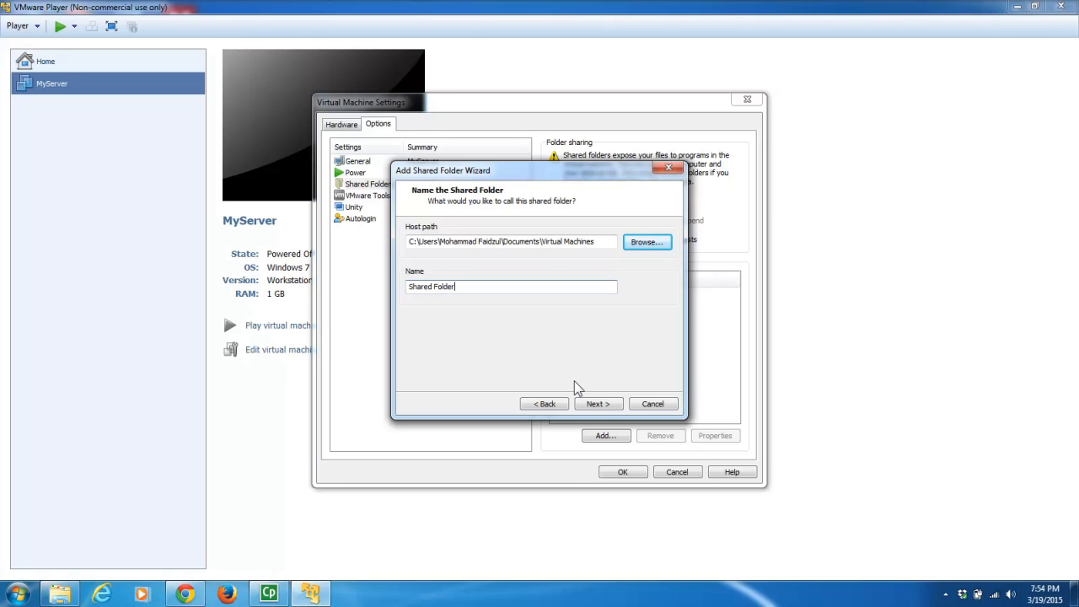
left_click(599, 405)
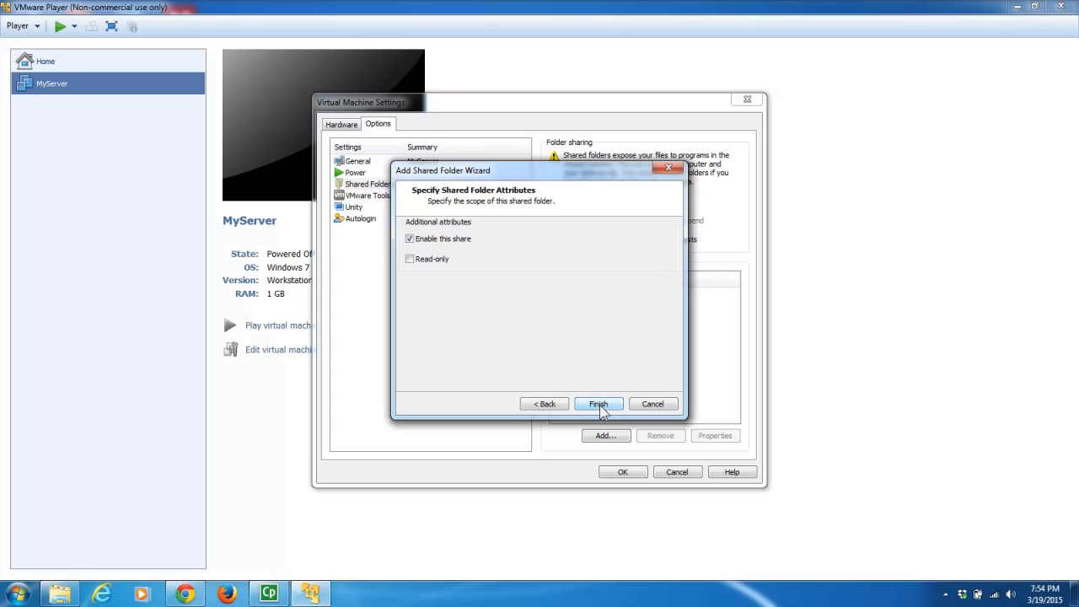
left_click(610, 404)
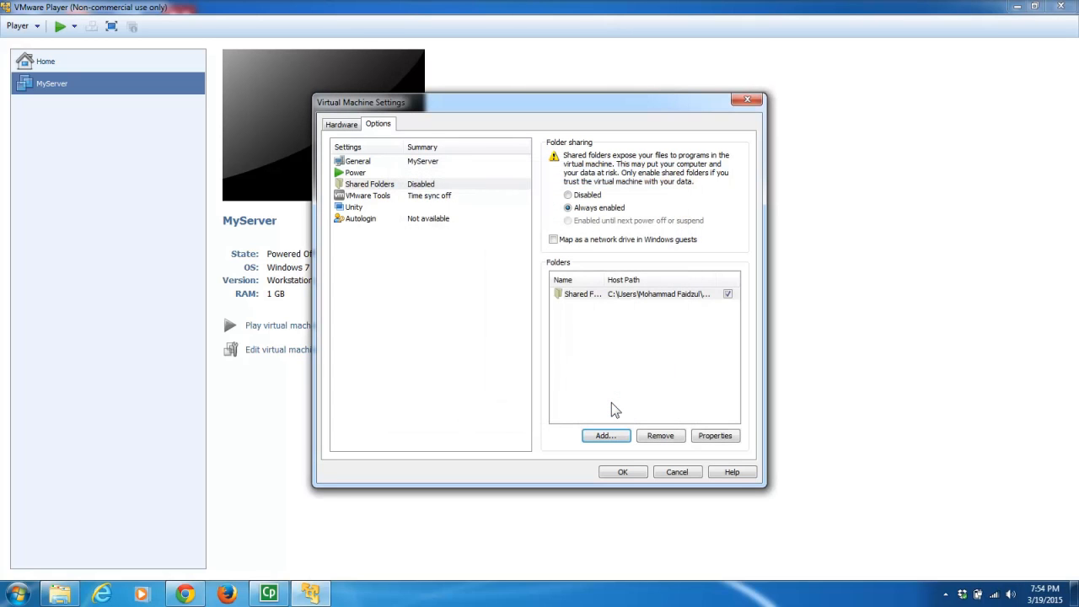
left_click(623, 473)
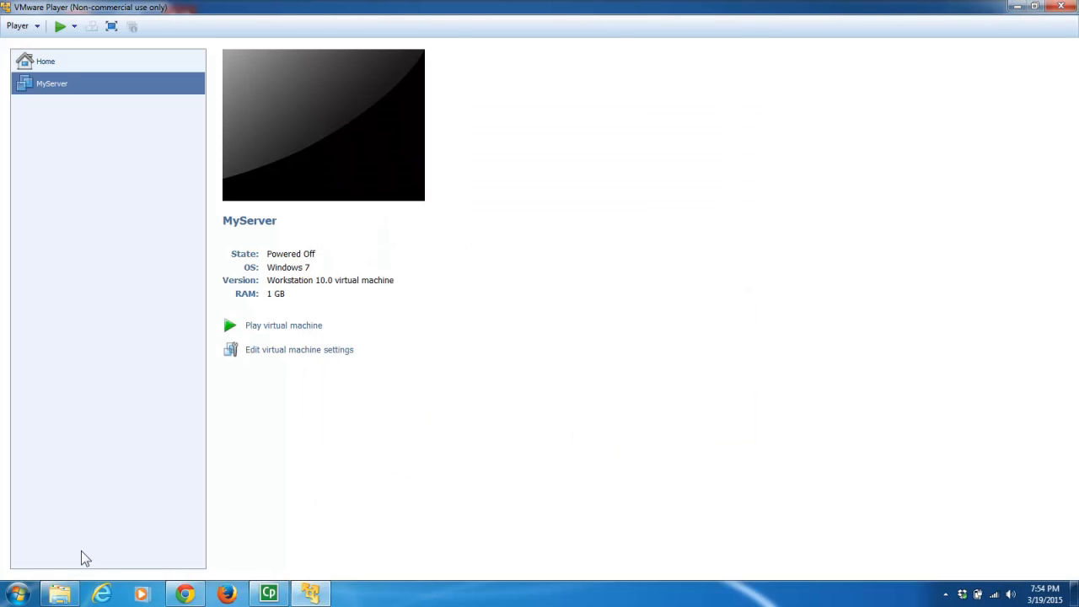
- In the Explorer window, open the Documents library and select the Virtual Machines folder
mouse_move(60, 598)
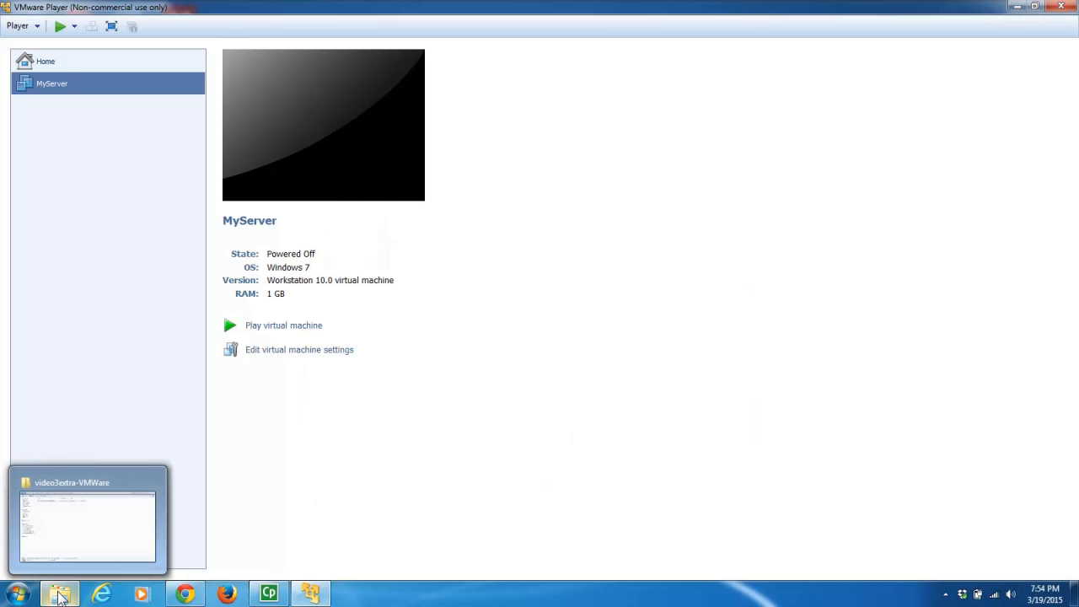
left_click(61, 598)
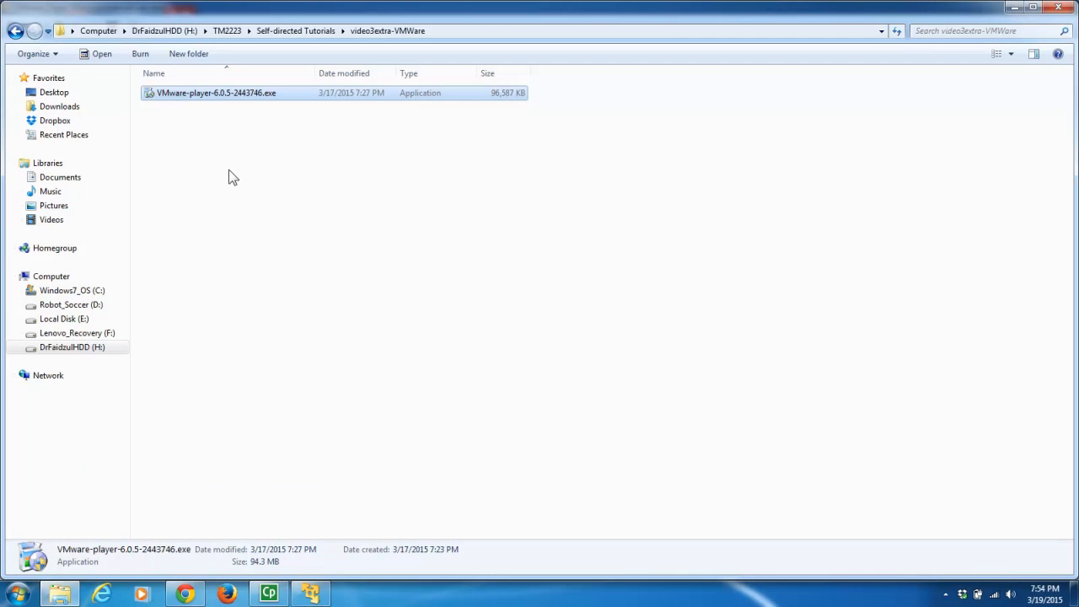
left_click(61, 178)
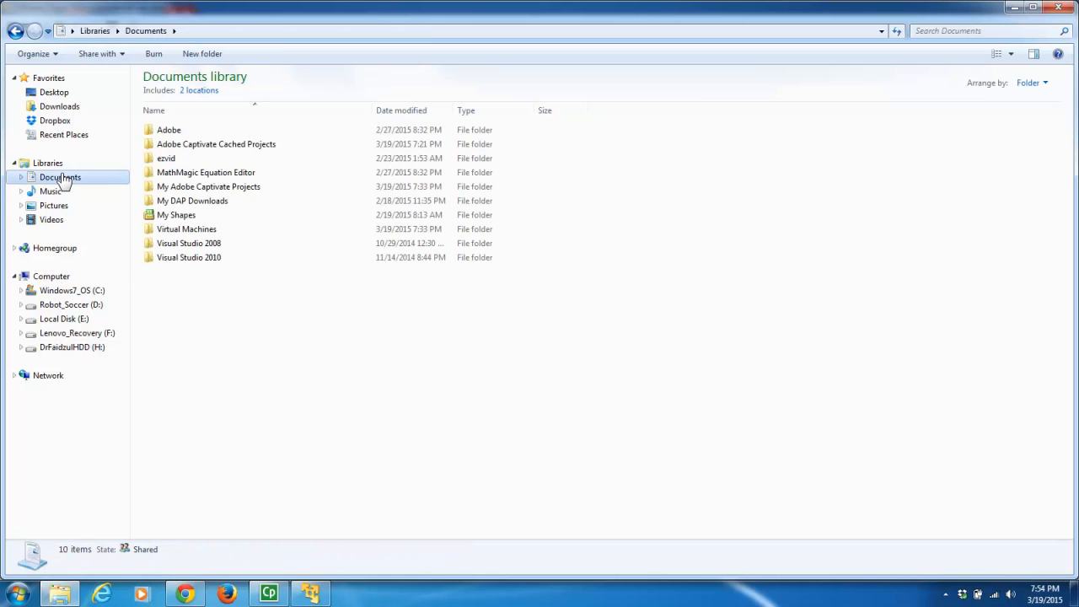
left_click(179, 231)
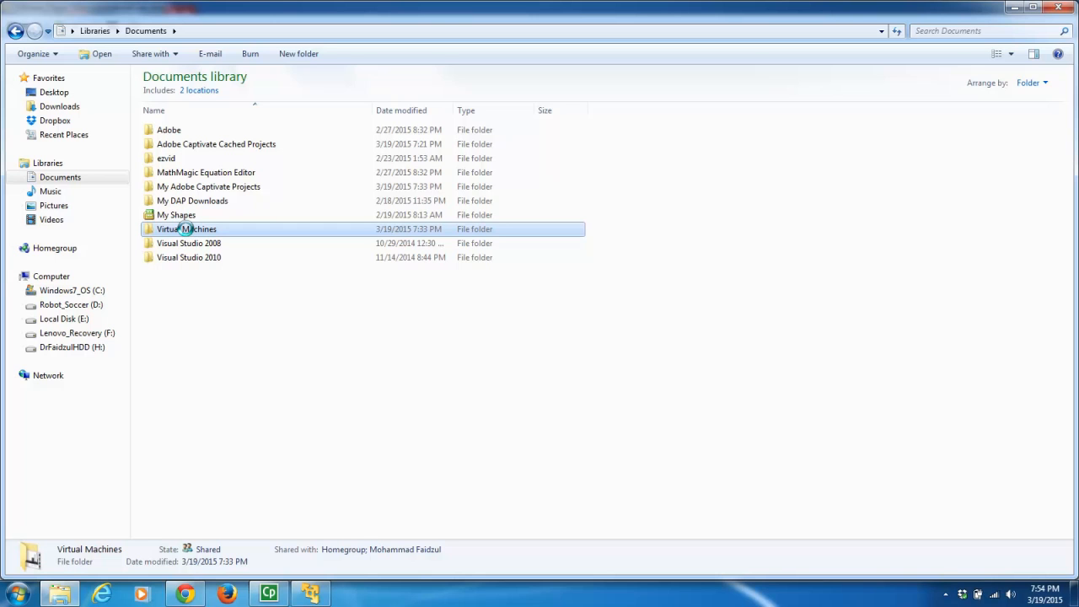
- Re-share Virtual Machines via Advanced Sharing, confirm, note its network path, and close Properties
right_click(186, 229)
left_click(226, 551)
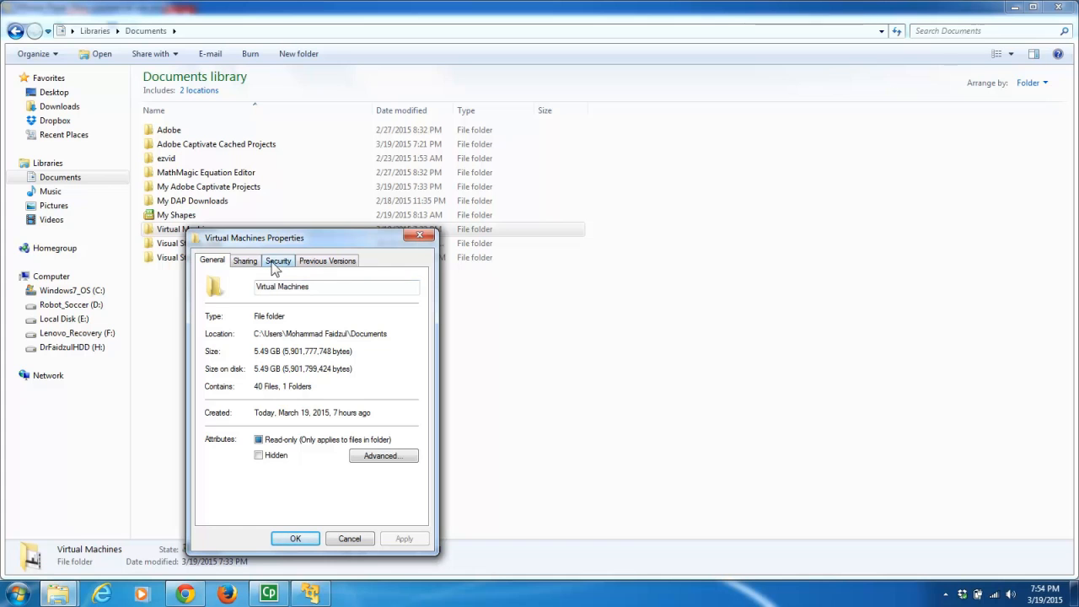
left_click(256, 263)
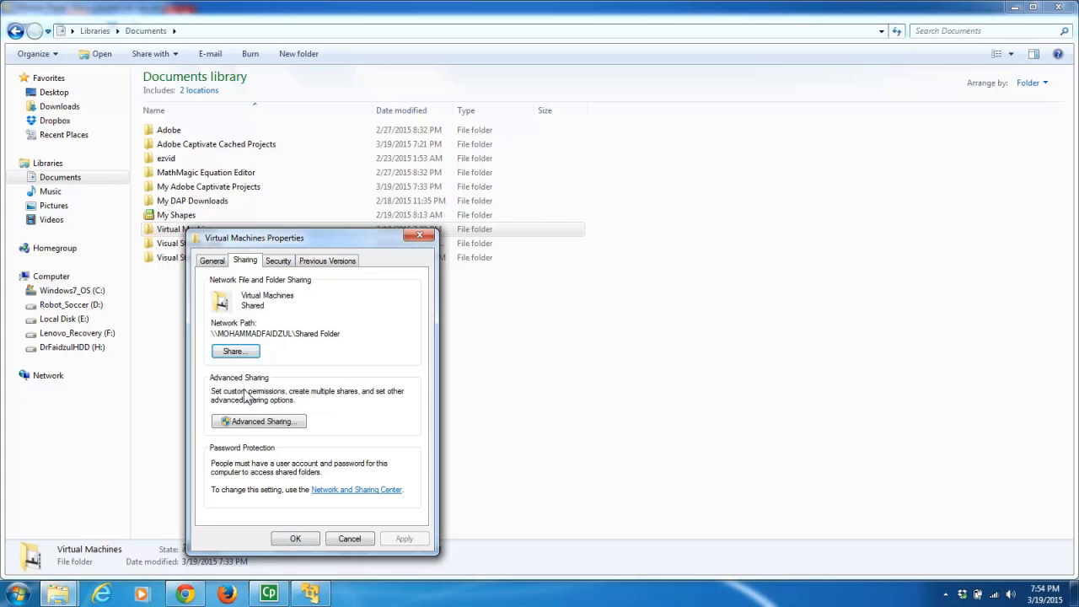
left_click(242, 423)
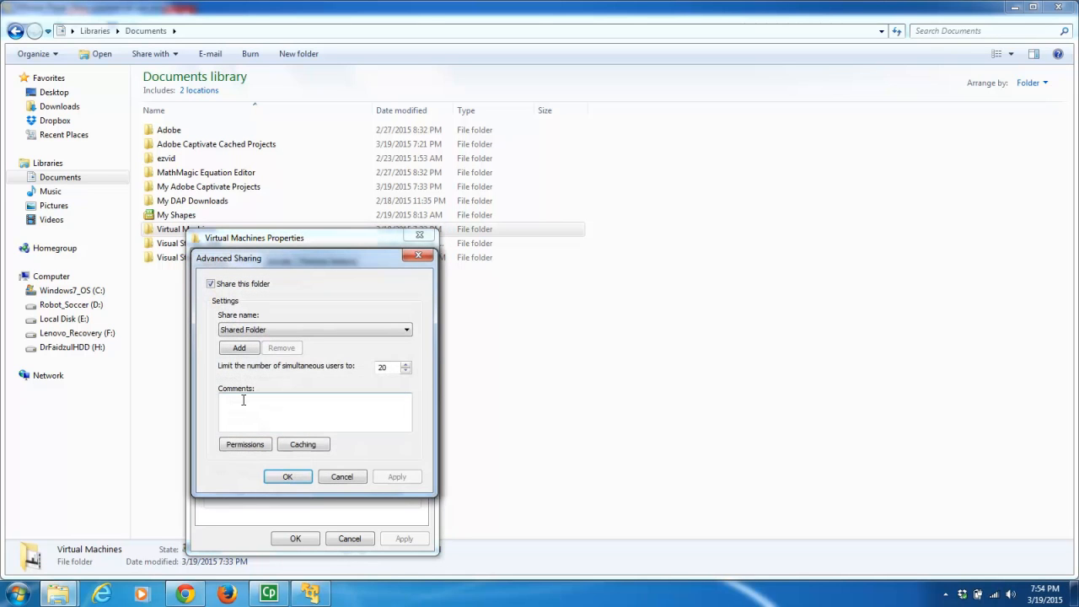
left_click(212, 284)
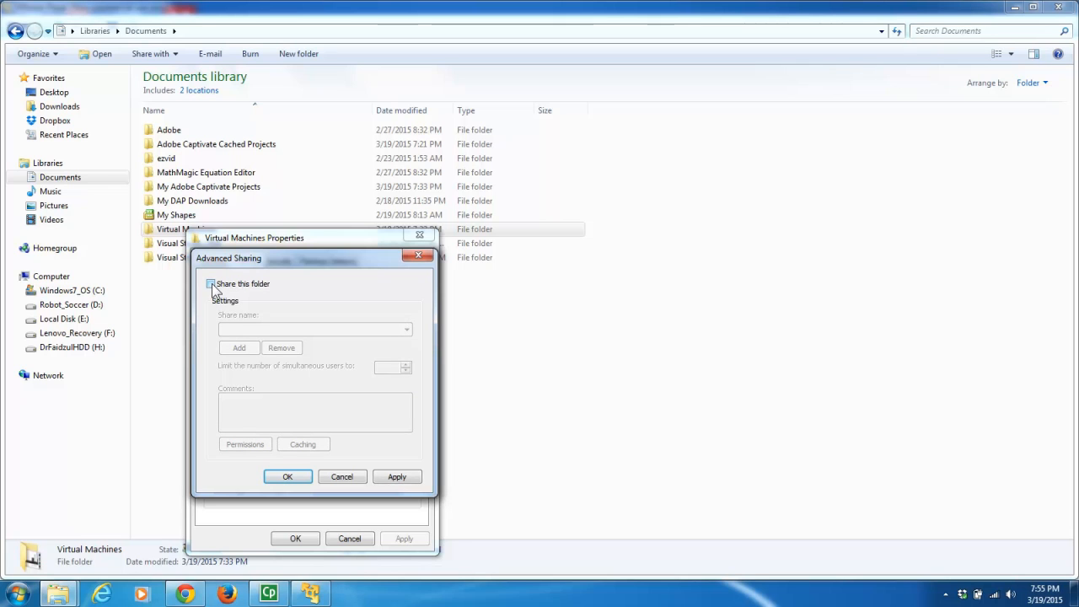
left_click(211, 284)
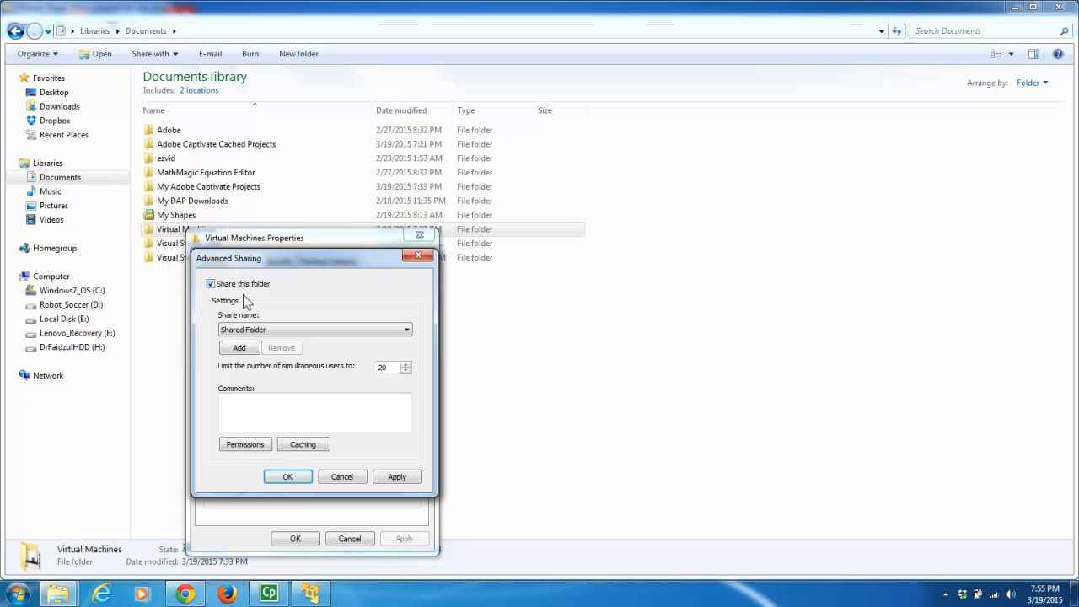
left_click(287, 477)
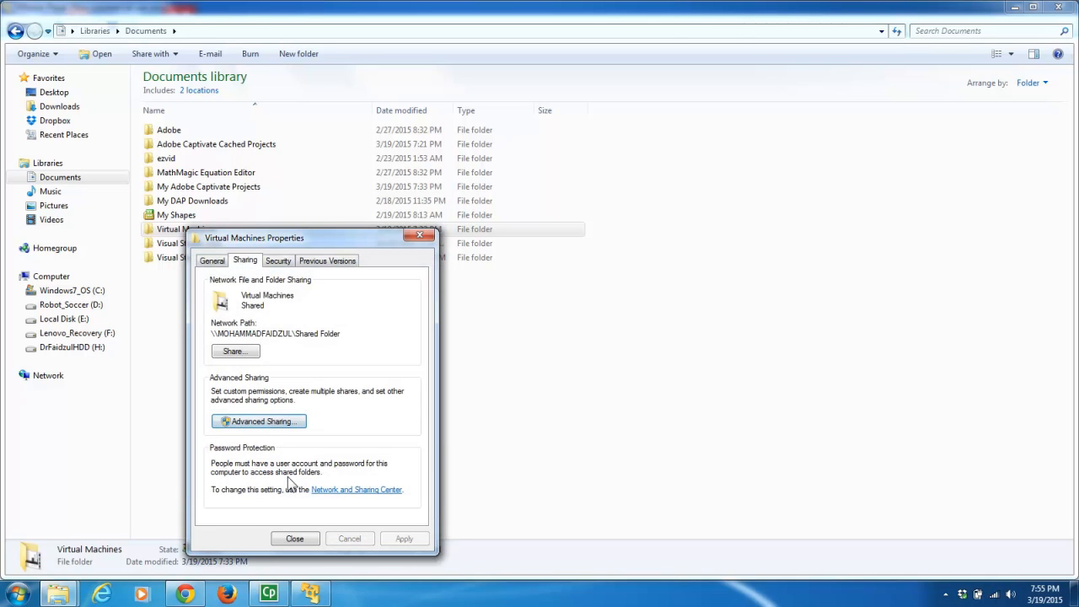
left_click_drag(340, 334, 214, 336)
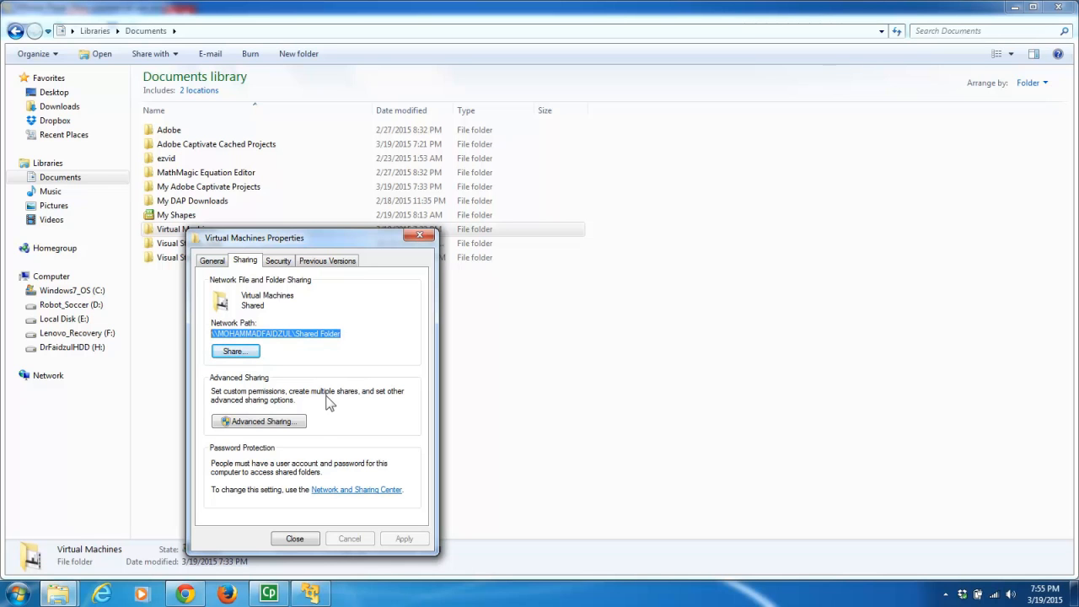
left_click(294, 539)
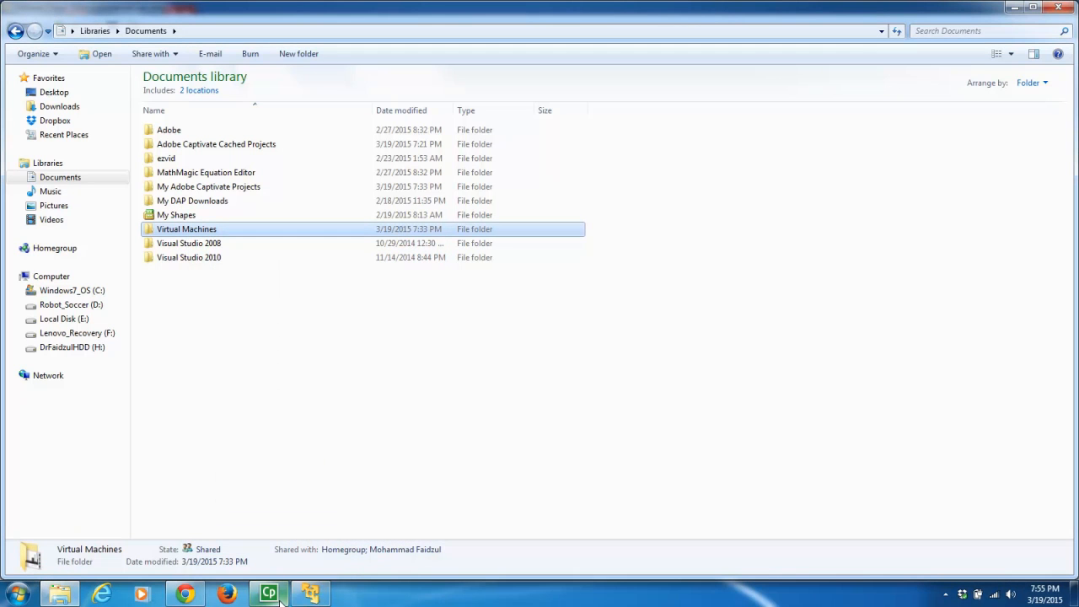
- Power on MyServer in VMware Player and open Windows Explorer inside the guest
left_click(310, 594)
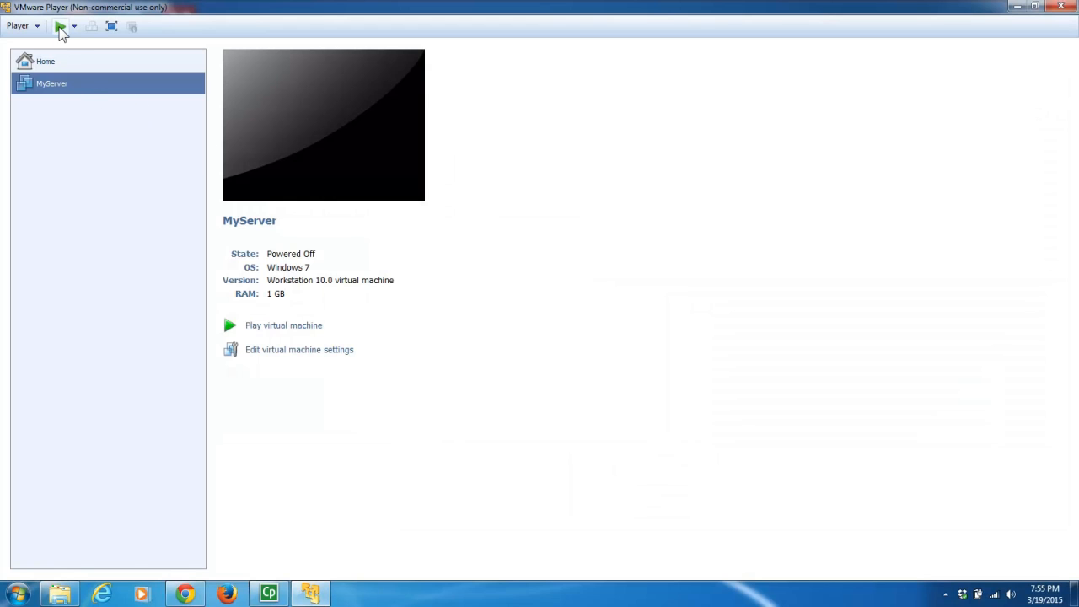
left_click(60, 26)
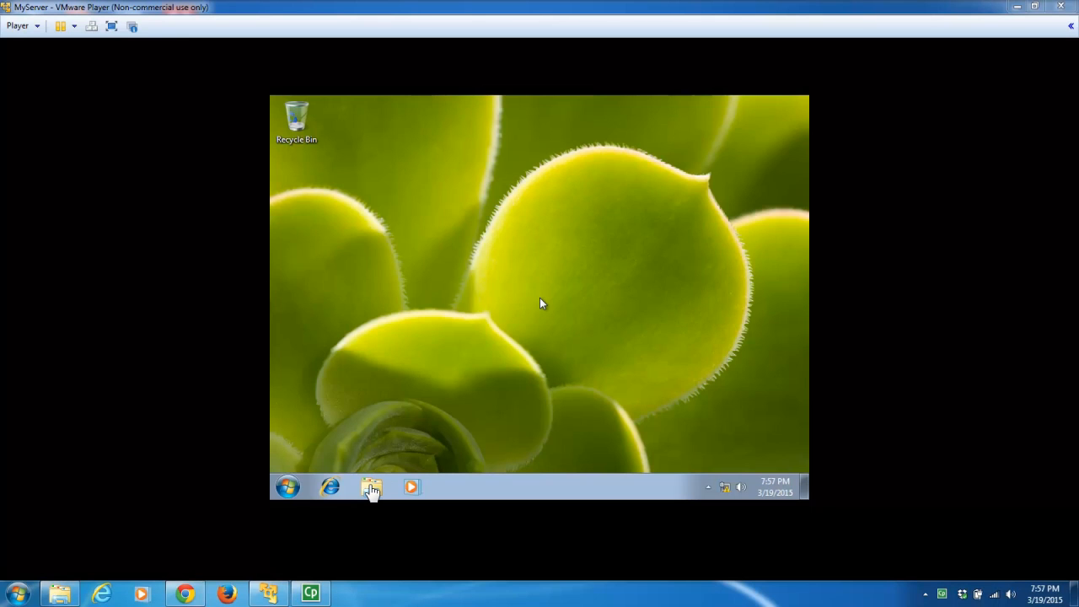
left_click(541, 303)
left_click(371, 487)
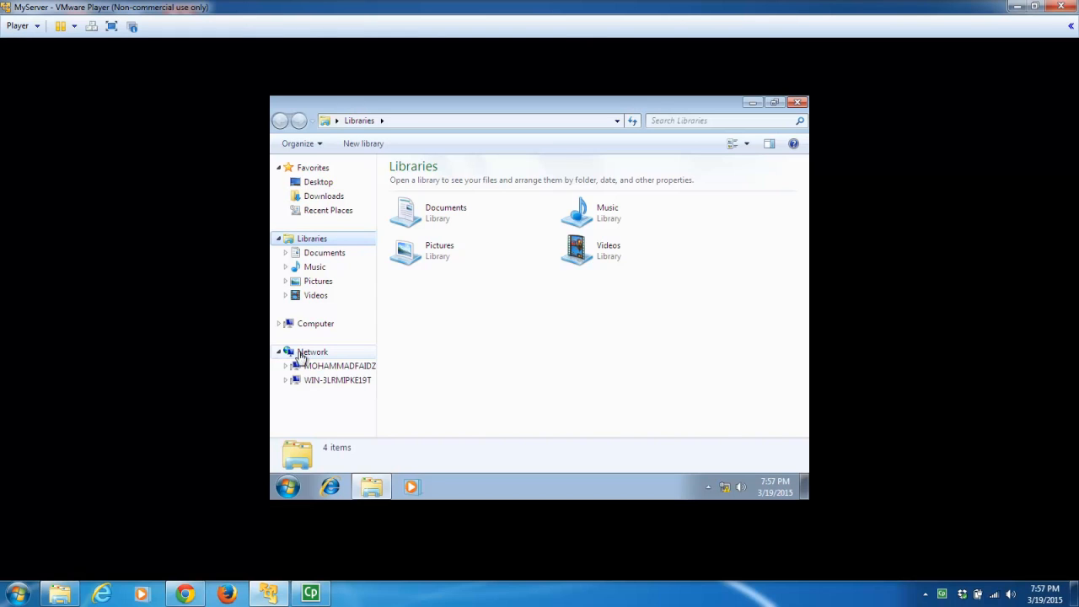
- Connect to the host under Network with the user's name and password, then open Shared Folder
left_click(349, 369)
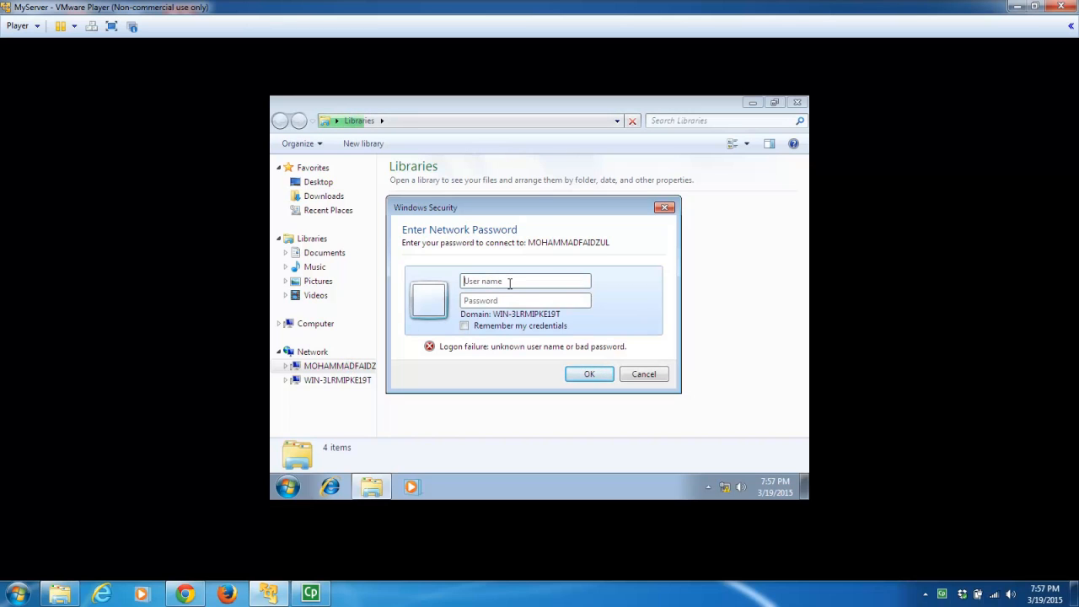
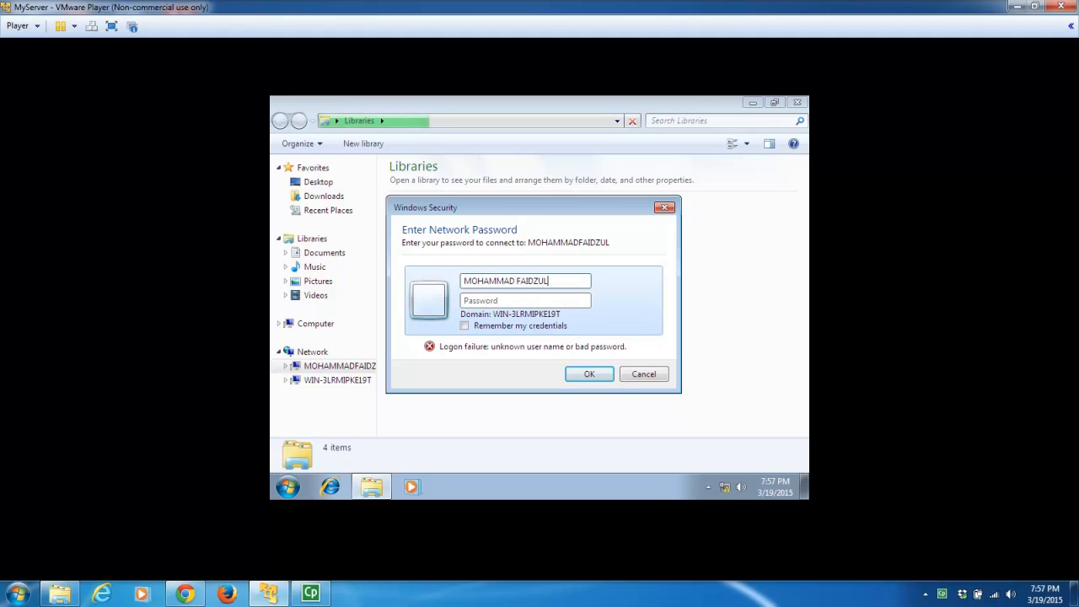
left_click(558, 304)
type("123456")
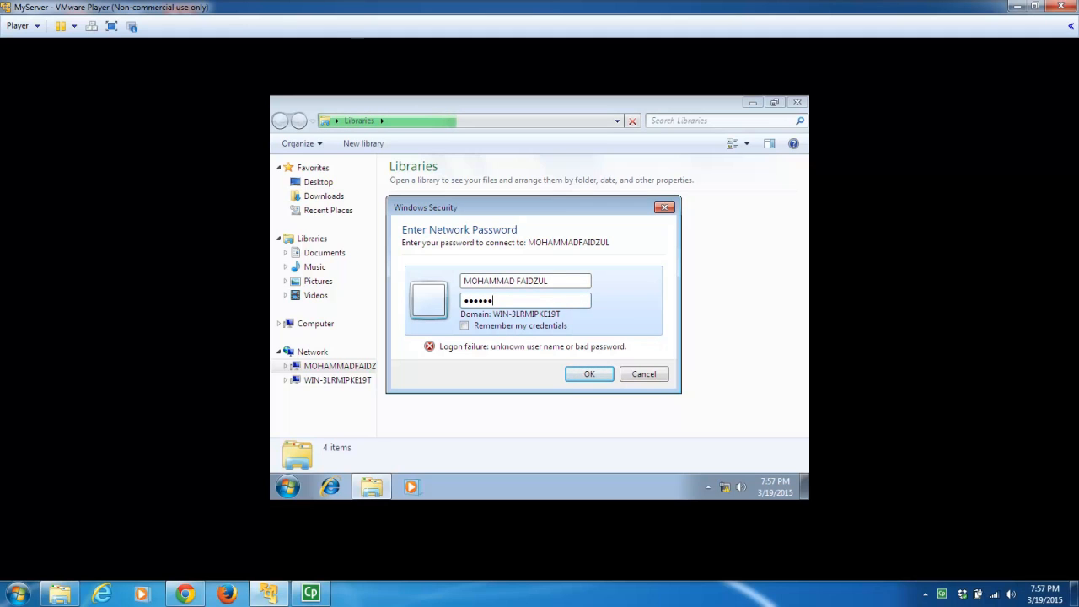
left_click(600, 373)
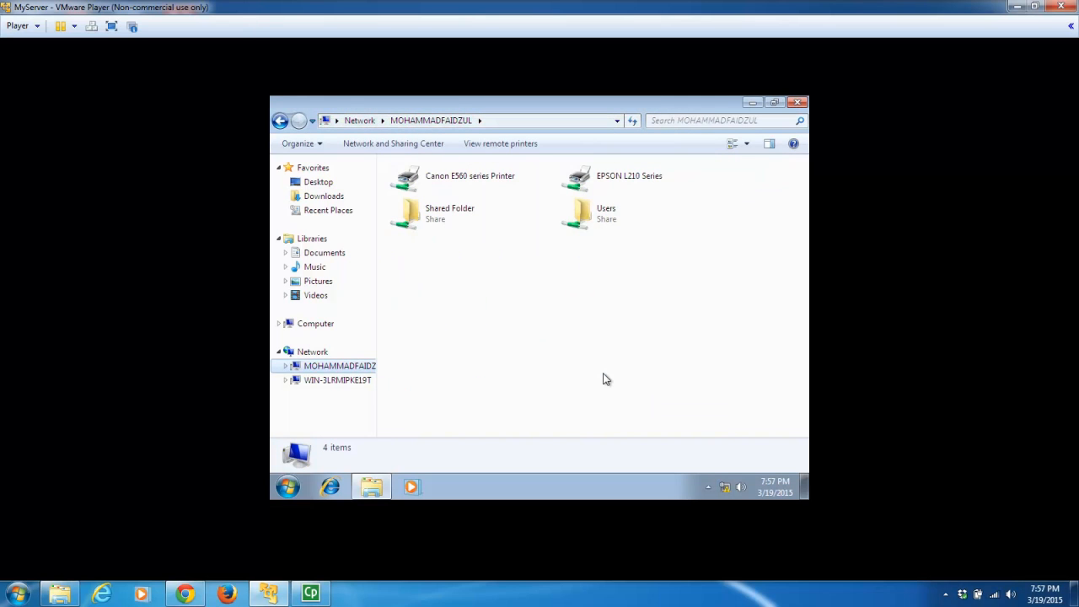
double_click(433, 218)
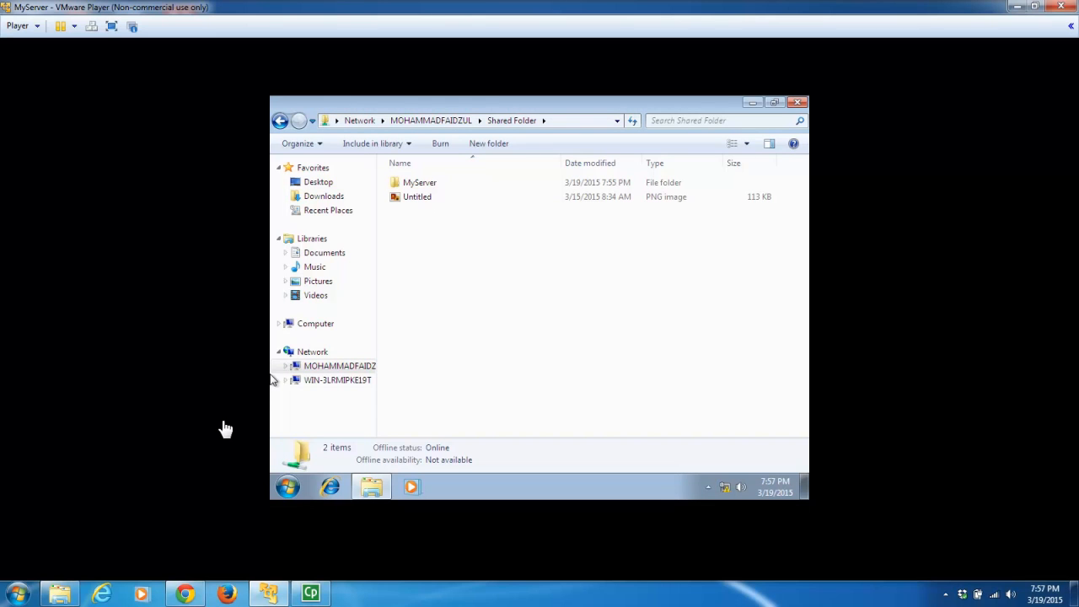
- Delete Untitled.png from the host's Virtual Machines folder, then close the guest's Explorer window
left_click(68, 594)
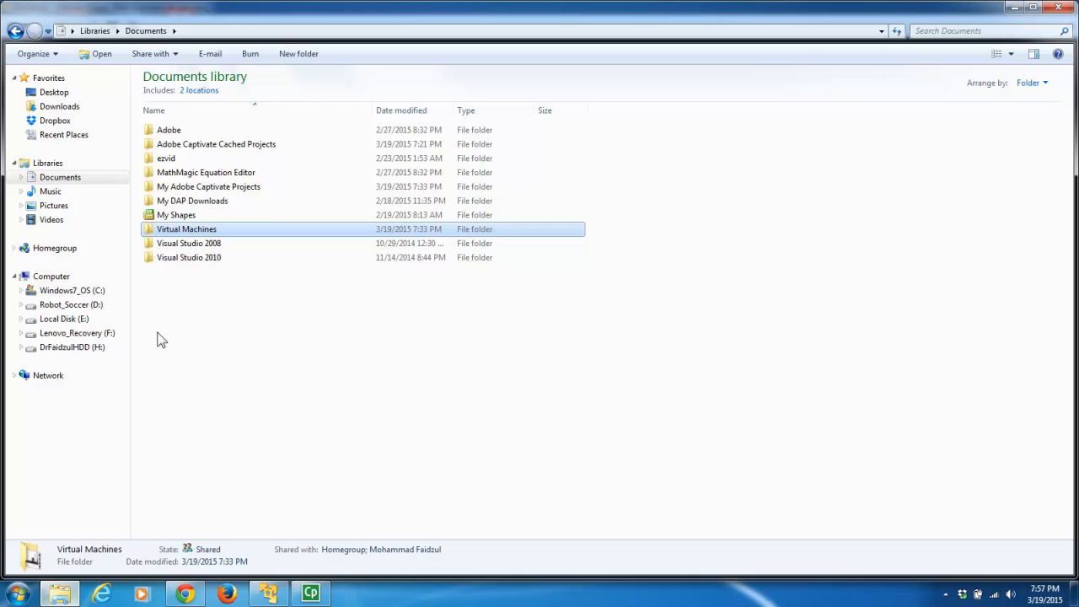
double_click(187, 230)
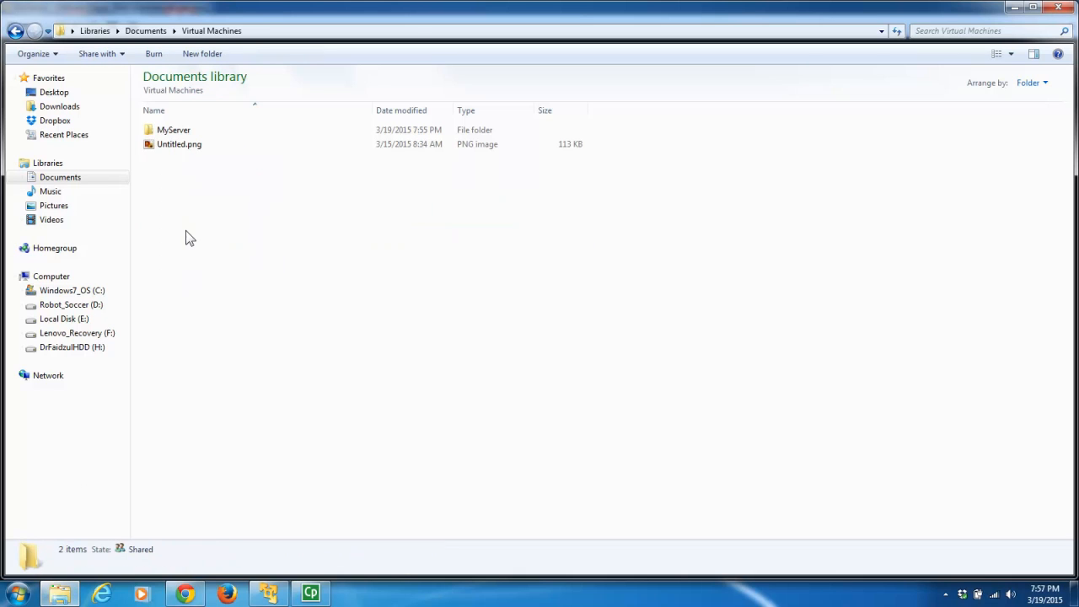
left_click(189, 146)
key("Delete")
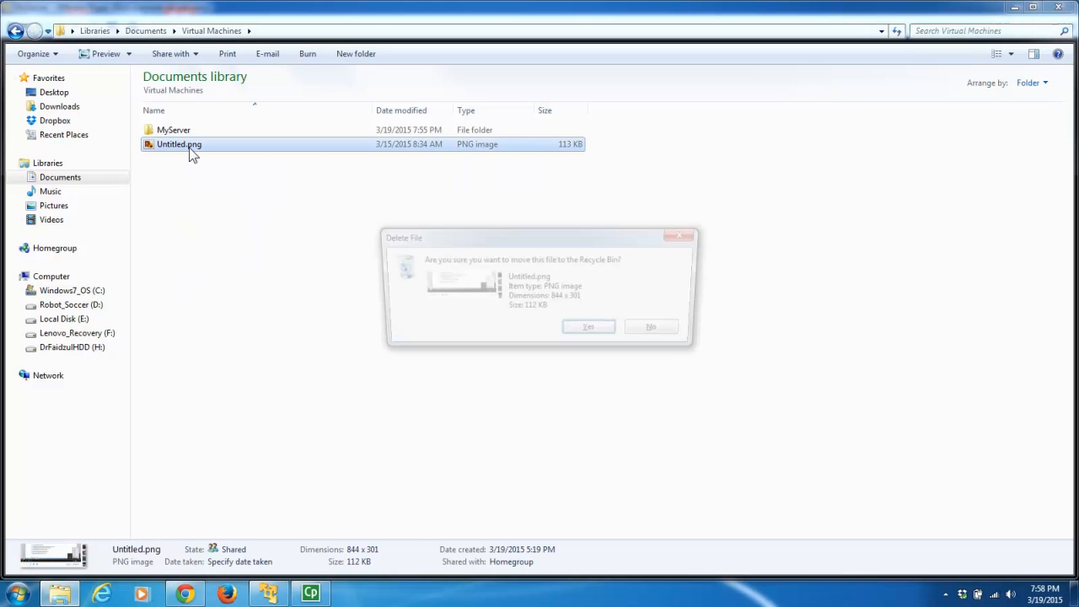
left_click(593, 330)
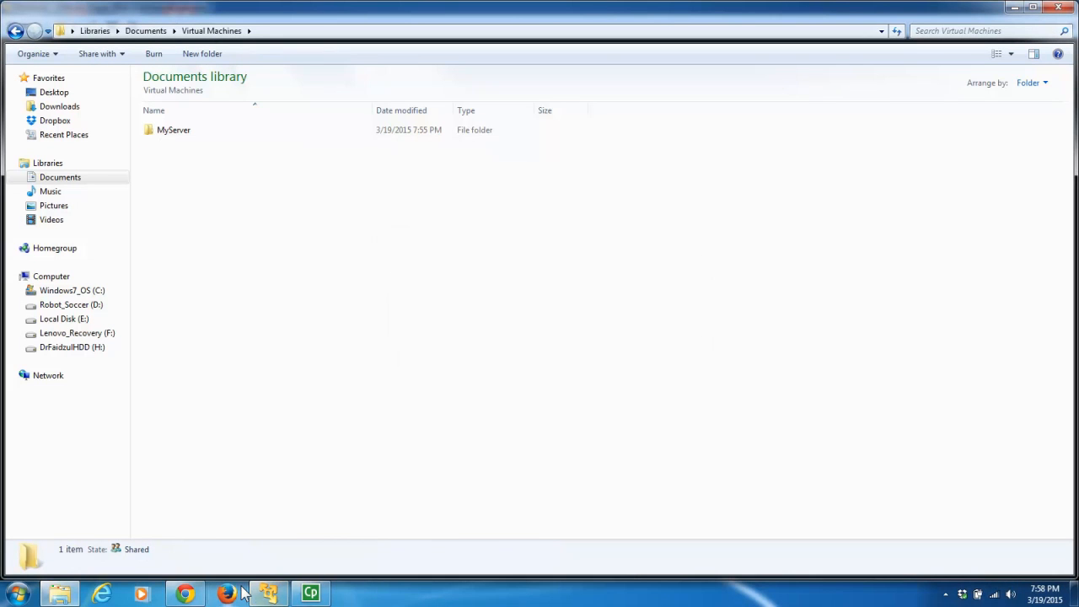
left_click(274, 594)
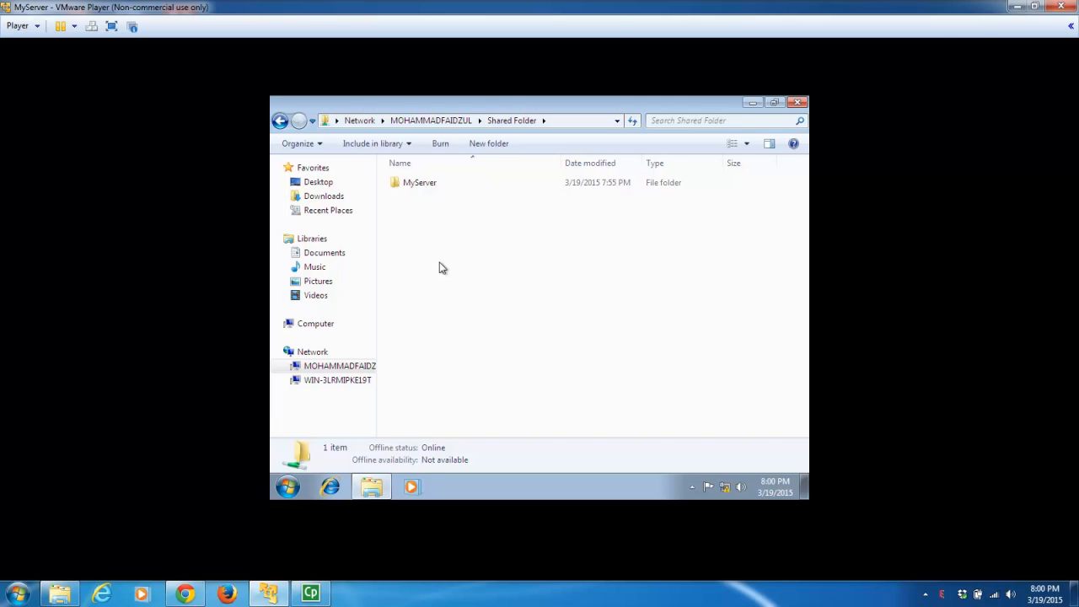
left_click(797, 102)
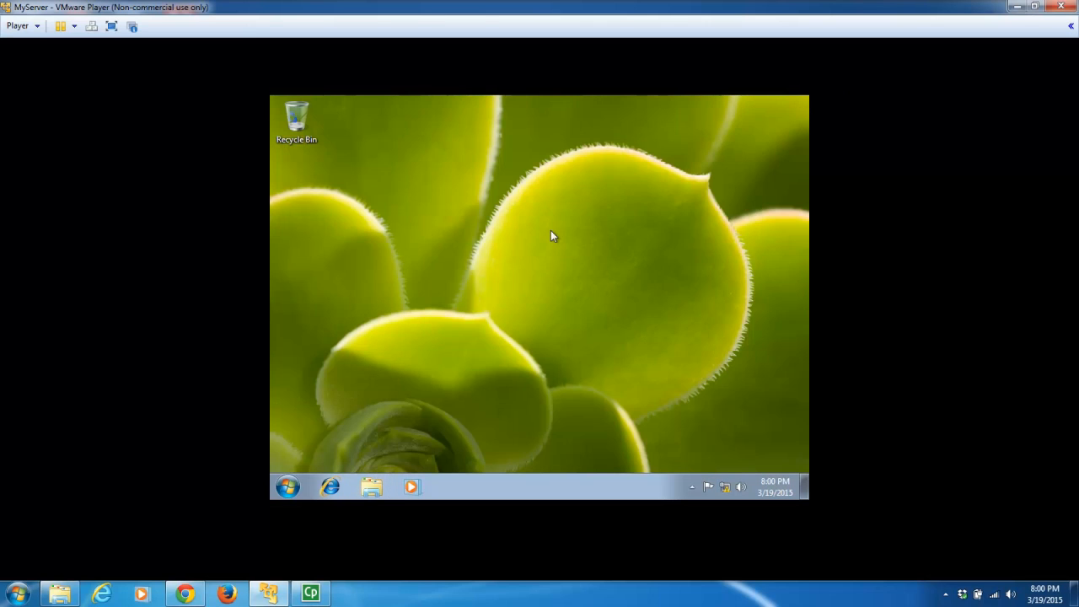